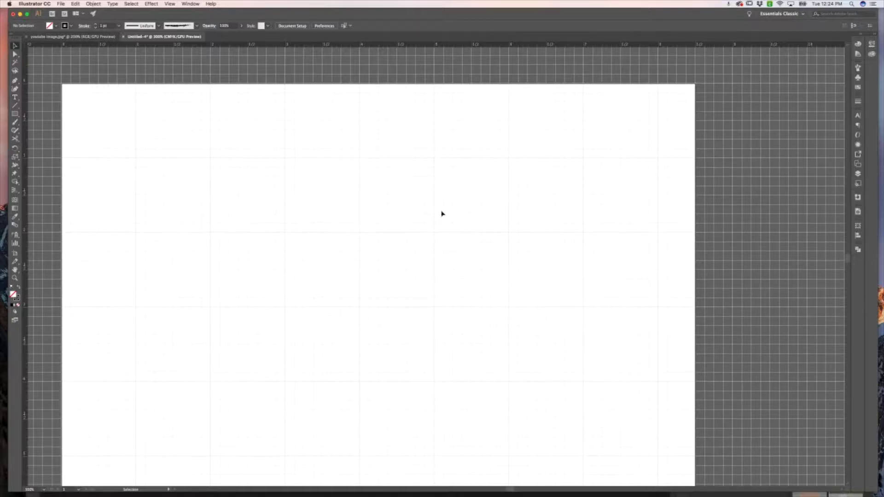
Pick the Rectangle tool and expand its flyout of shape-drawing tools
{"action": "scroll", "coordinate": [443, 212], "scroll_direction": "up", "scroll_amount": 1}
{"action": "left_click", "coordinate": [15, 114]}
{"action": "left_click", "coordinate": [16, 117]}
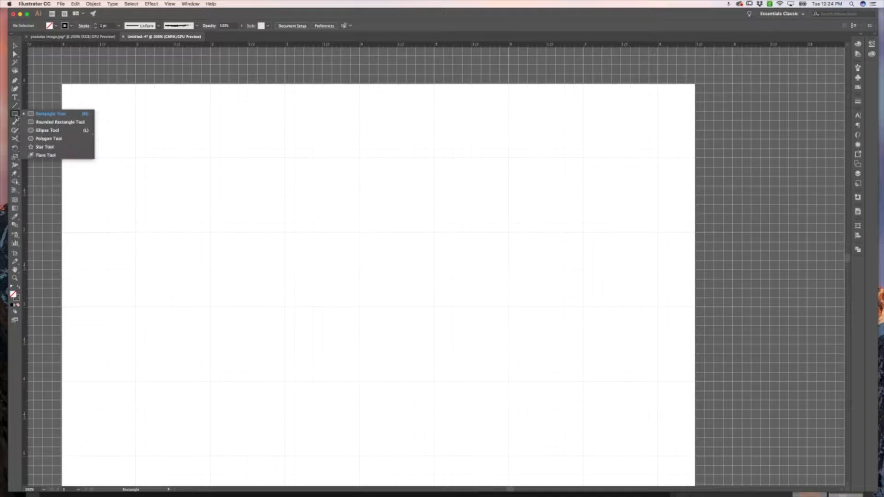
Draw a small black-outlined circle with the Ellipse tool near the artboard centre, zooming to 600%
{"action": "left_click", "coordinate": [47, 131]}
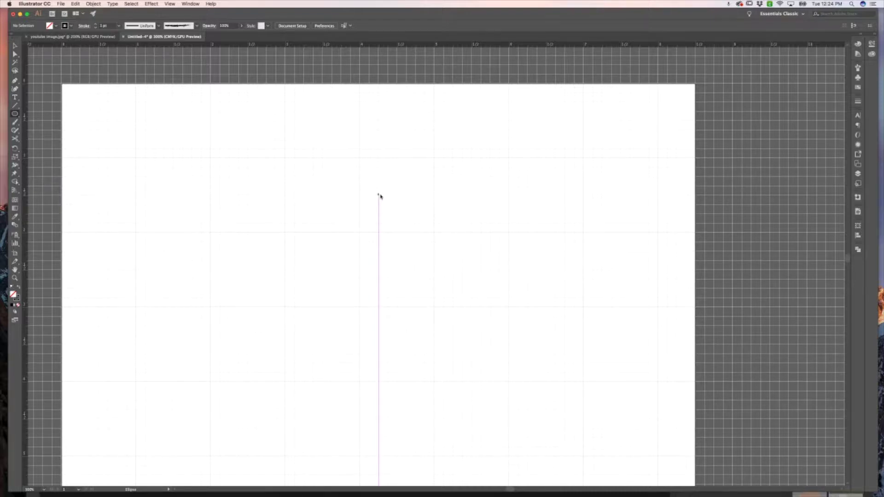
{"action": "left_click_drag", "start_coordinate": [379, 195], "coordinate": [404, 224]}
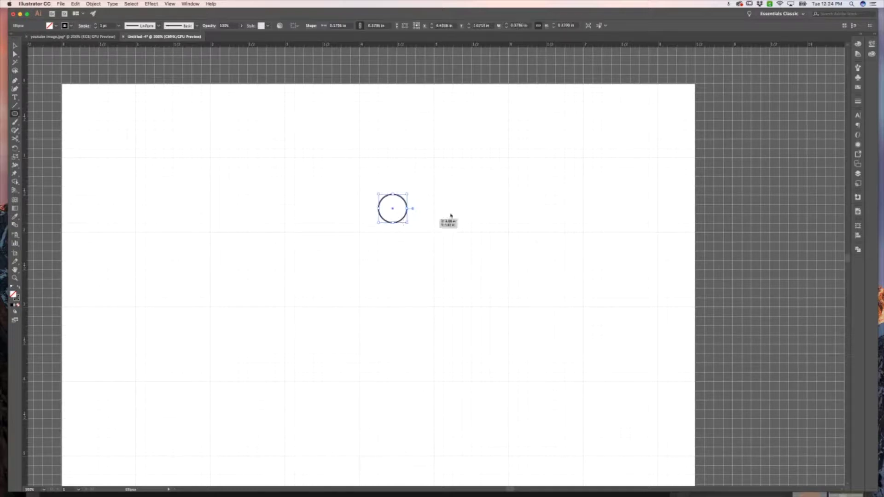
{"action": "key", "text": "v"}
{"action": "left_click", "coordinate": [456, 213]}
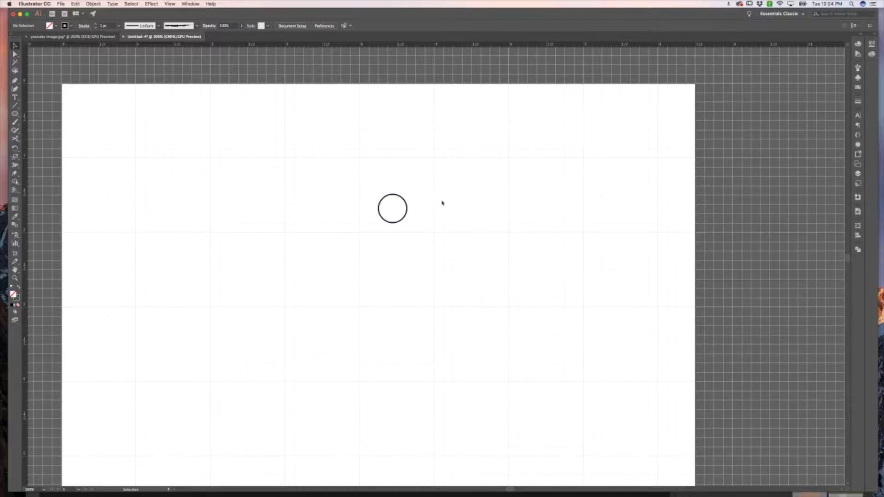
{"action": "key", "text": "super+equal"}
{"action": "key", "text": "super+equal"}
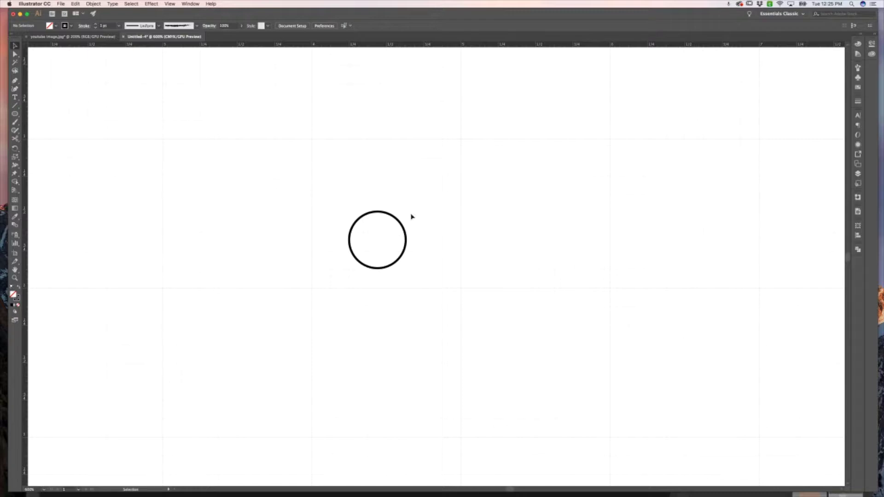
Enter a stroke weight of 15 for the circle, then shrink it to a tiny size
{"action": "left_click", "coordinate": [400, 222]}
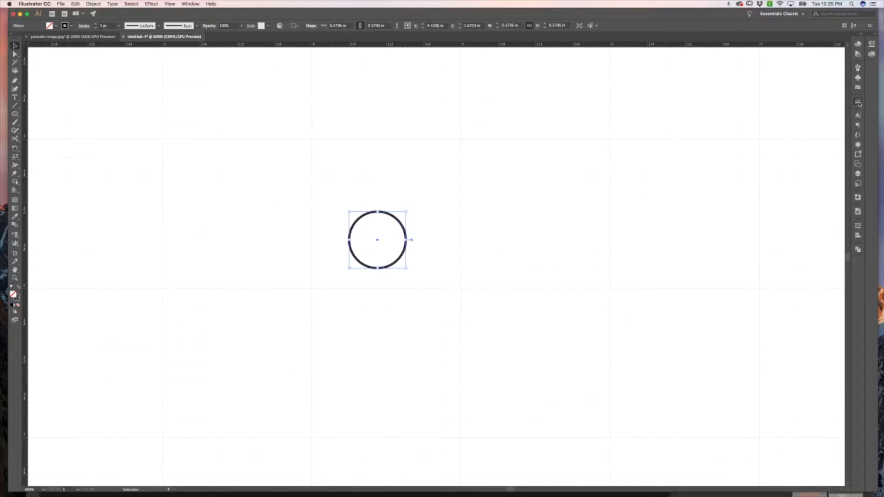
{"action": "left_click", "coordinate": [858, 101]}
{"action": "left_click", "coordinate": [803, 109]}
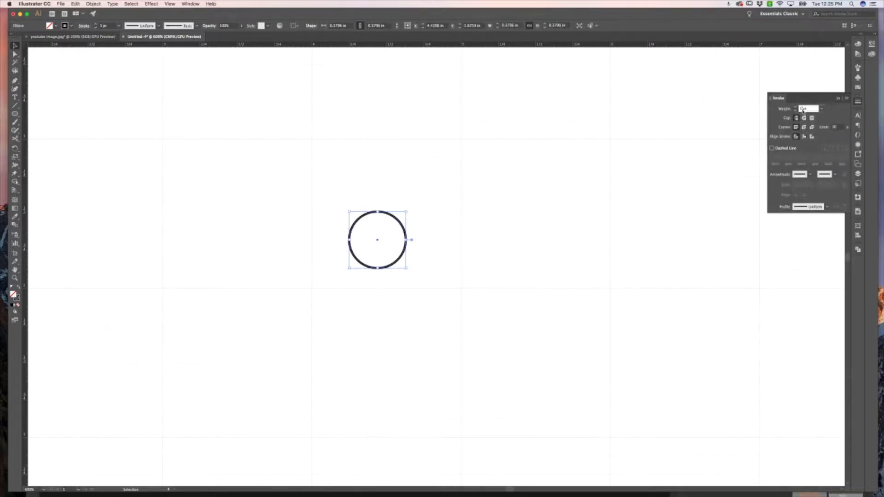
{"action": "type", "text": "15"}
{"action": "key", "text": "Return"}
{"action": "left_click", "coordinate": [478, 215]}
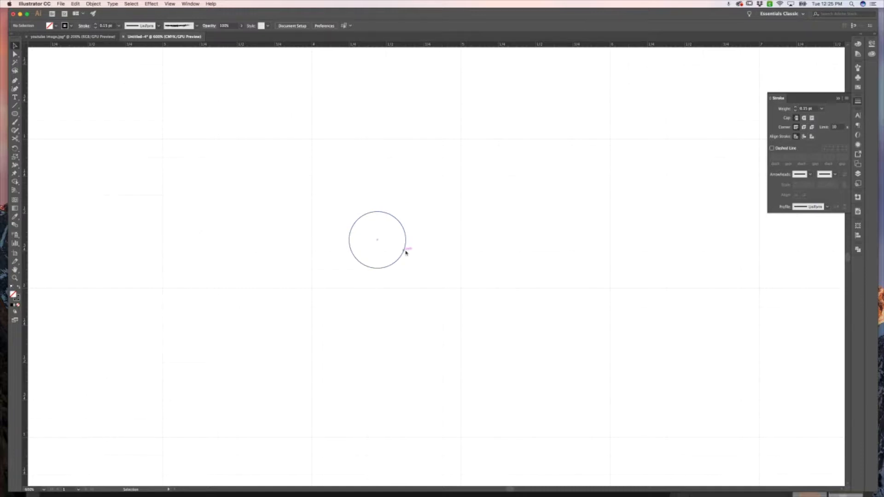
{"action": "mouse_move", "coordinate": [349, 212]}
{"action": "left_mouse_down"}
{"action": "mouse_move", "coordinate": [408, 270]}
{"action": "mouse_move", "coordinate": [355, 218]}
{"action": "mouse_move", "coordinate": [363, 217]}
{"action": "left_mouse_up"}
Zoom in to 4800% on the tiny circle and move it slightly up and right
{"action": "key", "text": "z"}
{"action": "left_click", "coordinate": [383, 217]}
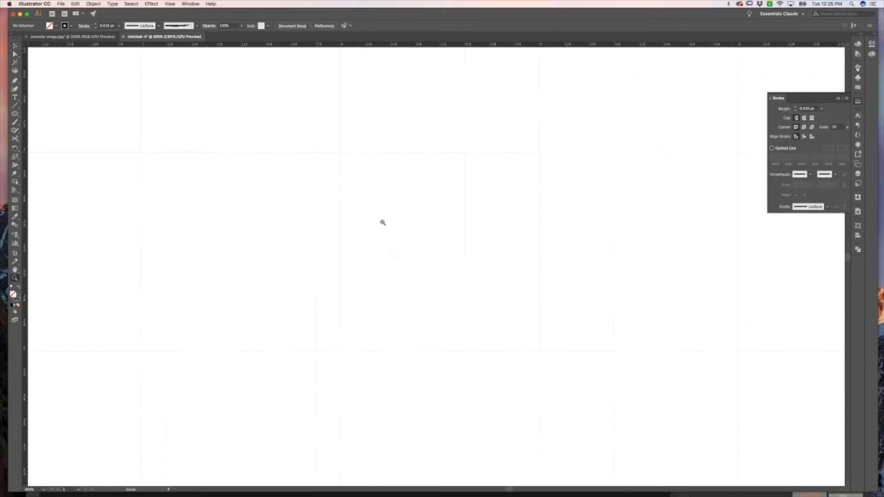
{"action": "left_click", "coordinate": [408, 255]}
{"action": "left_click", "coordinate": [467, 269]}
{"action": "left_click", "coordinate": [455, 265]}
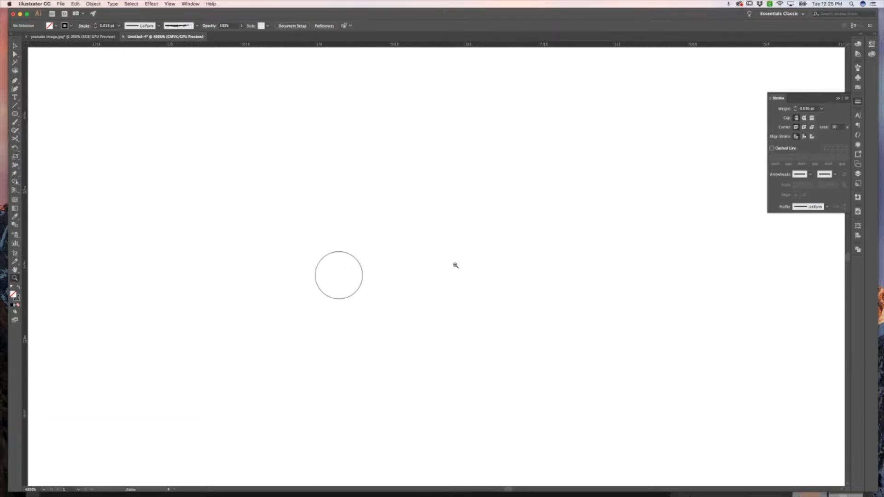
{"action": "key", "text": "v"}
{"action": "left_click_drag", "start_coordinate": [359, 261], "coordinate": [395, 222]}
Change the circle's stroke weight from 0.018 pt to 0.15 pt
{"action": "left_click", "coordinate": [808, 109]}
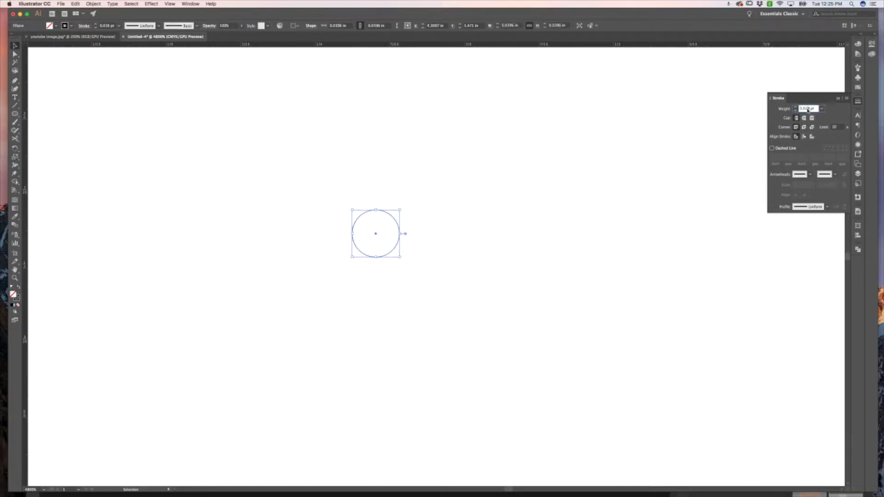
{"action": "left_click_drag", "start_coordinate": [809, 109], "coordinate": [804, 109]}
{"action": "type", "text": "15"}
{"action": "key", "text": "Return"}
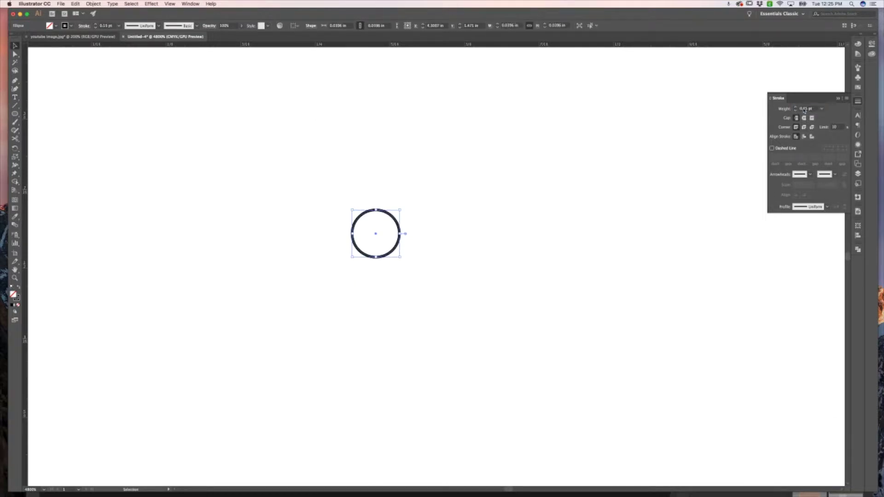
{"action": "left_click", "coordinate": [485, 235]}
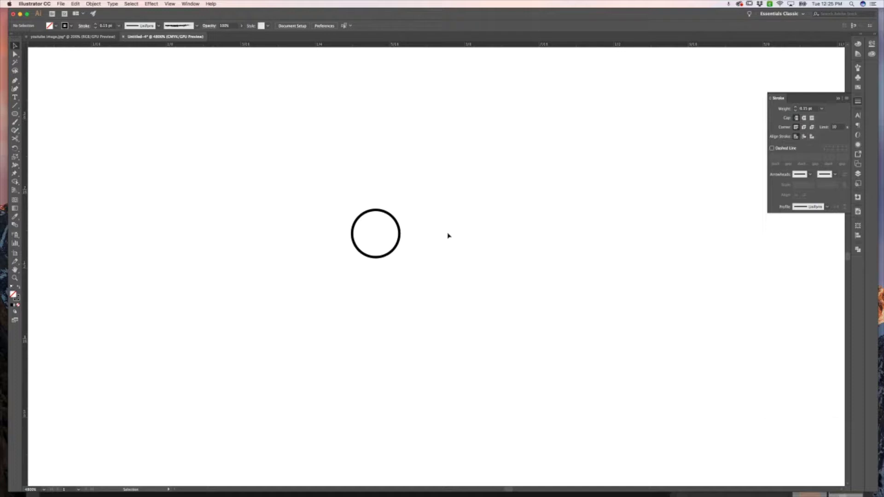
{"action": "left_click", "coordinate": [397, 224]}
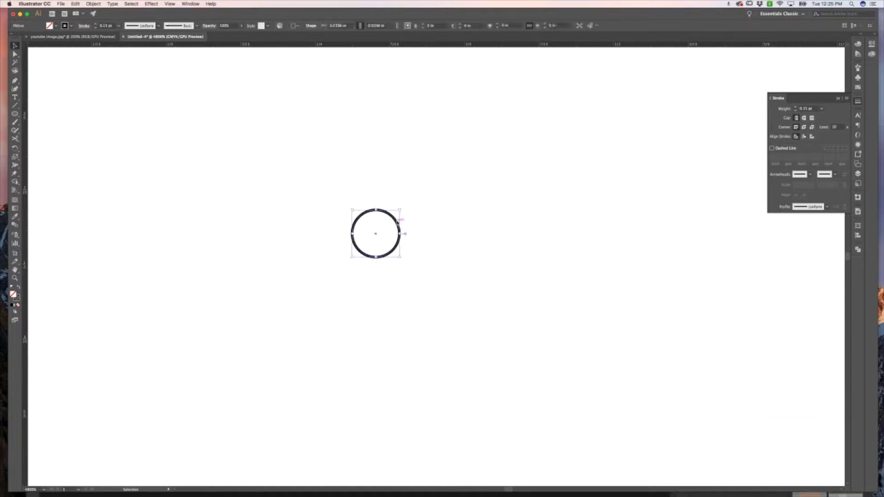
{"action": "left_click", "coordinate": [450, 207]}
Make an 80% uniform scaled copy of the circle inside it, with corners scaled
{"action": "key", "text": "v"}
{"action": "right_click", "coordinate": [395, 237]}
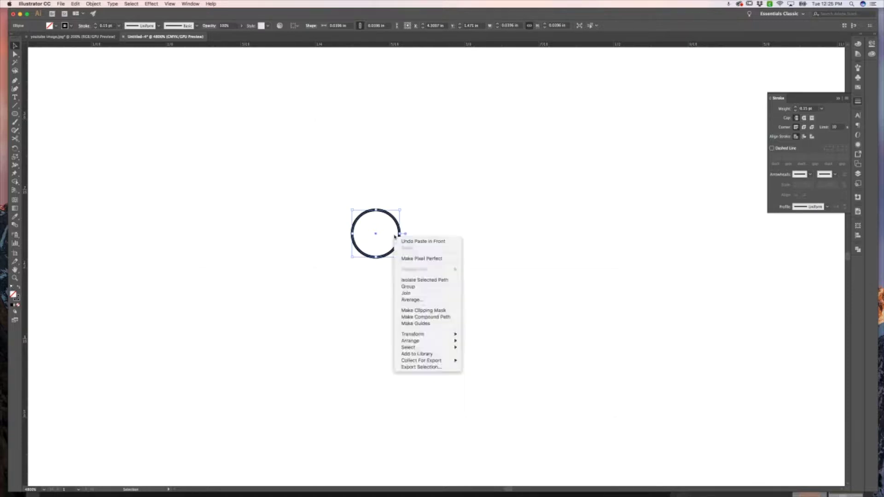
{"action": "mouse_move", "coordinate": [426, 335]}
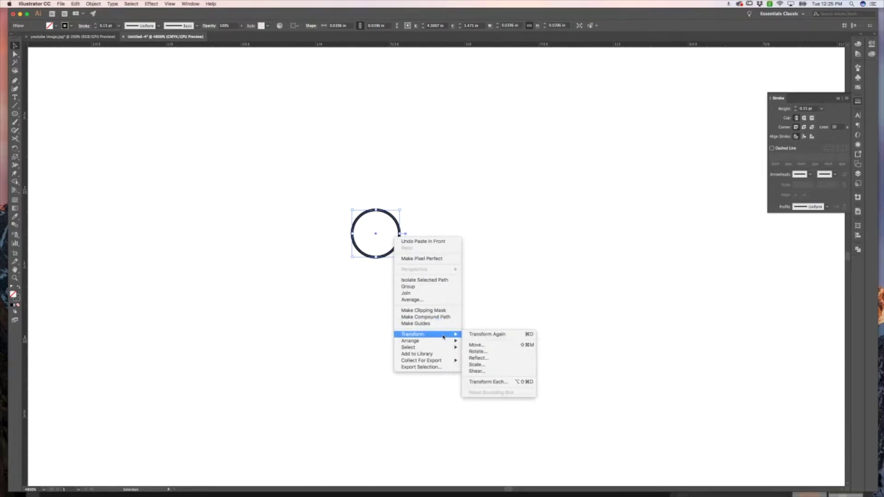
{"action": "left_click", "coordinate": [490, 368]}
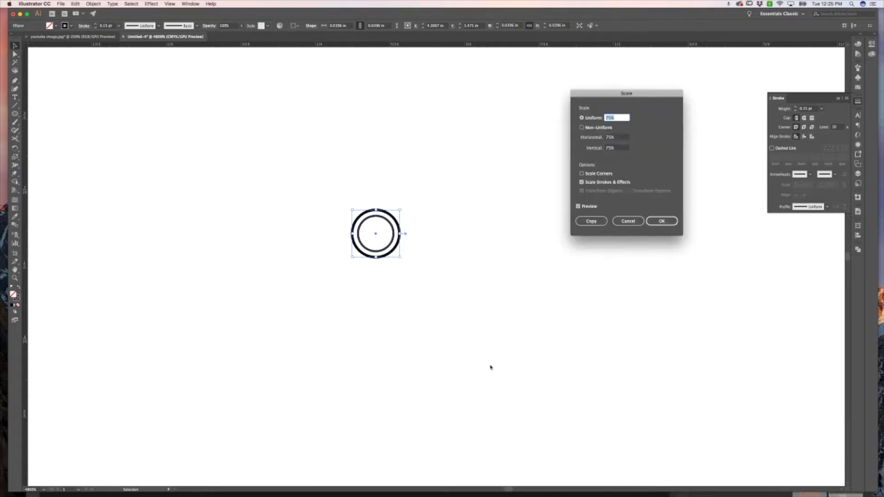
{"action": "type", "text": "80"}
{"action": "left_click", "coordinate": [582, 174]}
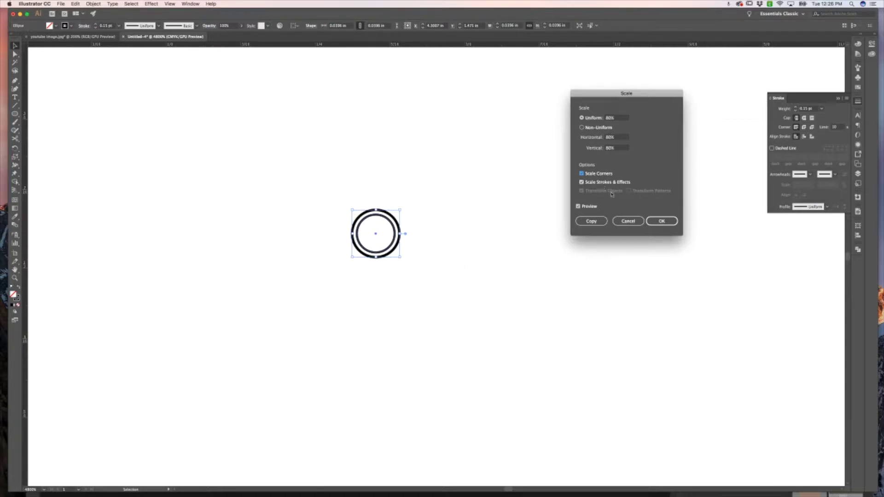
{"action": "left_click", "coordinate": [670, 222]}
Give the inner copy a thinner 0.05 pt stroke weight
{"action": "left_click", "coordinate": [662, 222]}
{"action": "left_click", "coordinate": [808, 110]}
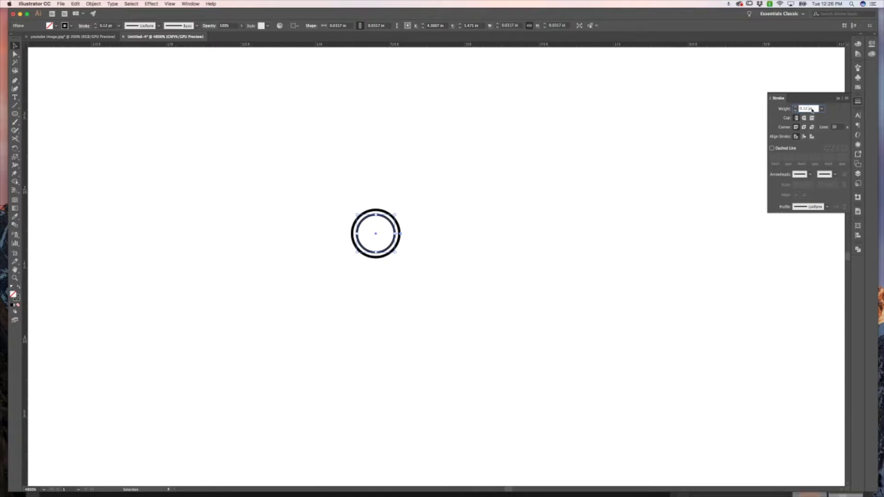
{"action": "type", "text": "0.05"}
{"action": "key", "text": "Return"}
{"action": "left_click", "coordinate": [443, 242]}
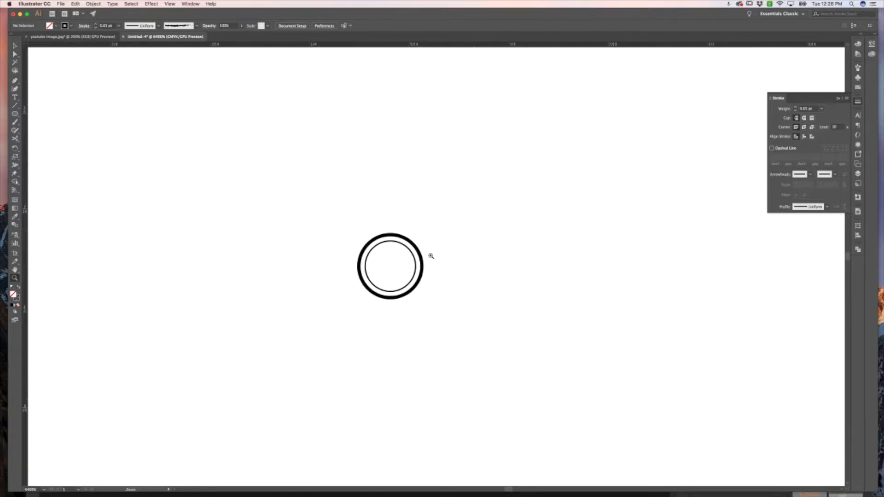
{"action": "left_click_drag", "start_coordinate": [430, 257], "coordinate": [439, 257]}
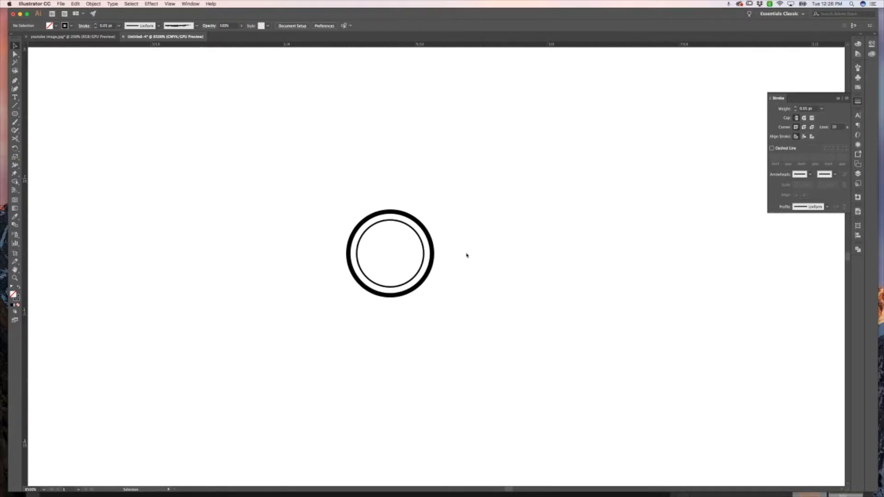
Draw a tiny hole inside the inner circle with no stroke and a black fill
{"action": "key", "text": "l"}
{"action": "left_click_drag", "start_coordinate": [373, 238], "coordinate": [382, 249]}
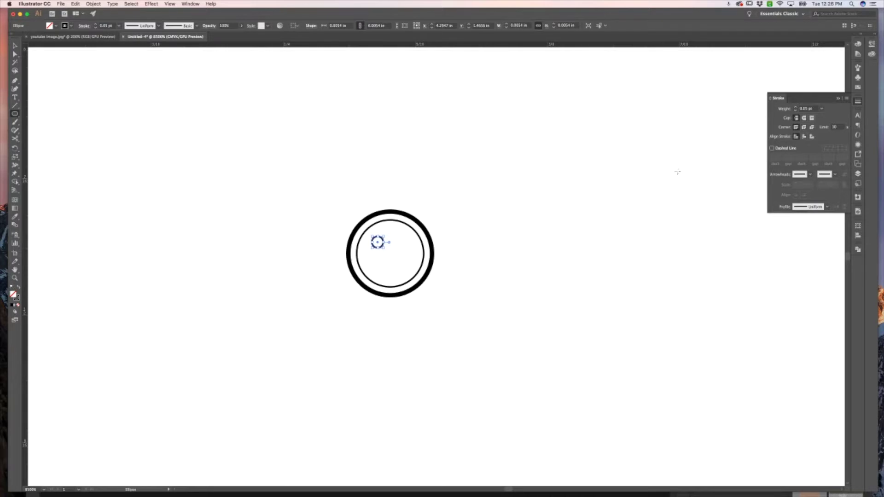
{"action": "left_click", "coordinate": [856, 88]}
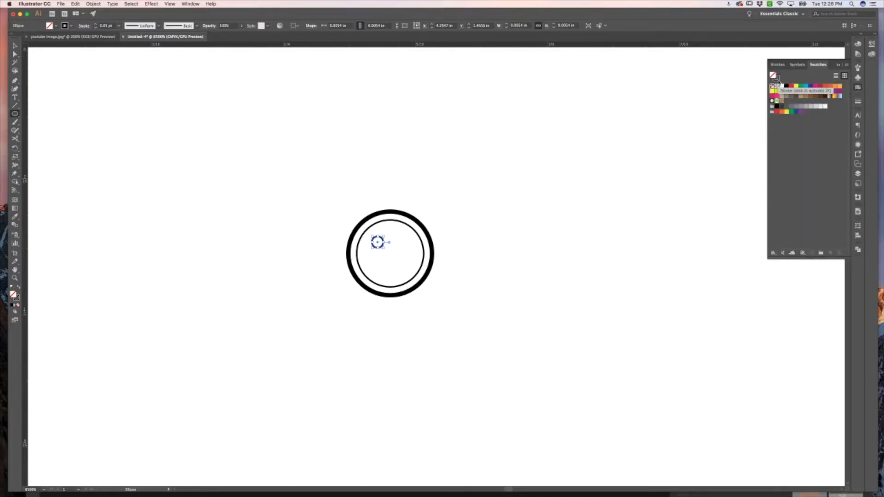
{"action": "left_click", "coordinate": [777, 78]}
{"action": "left_click", "coordinate": [772, 87]}
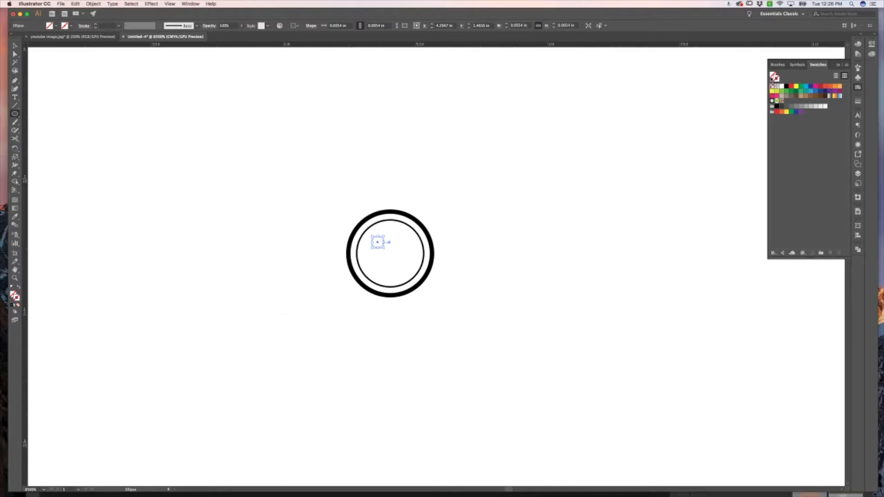
{"action": "left_click", "coordinate": [773, 75]}
{"action": "left_click", "coordinate": [786, 86]}
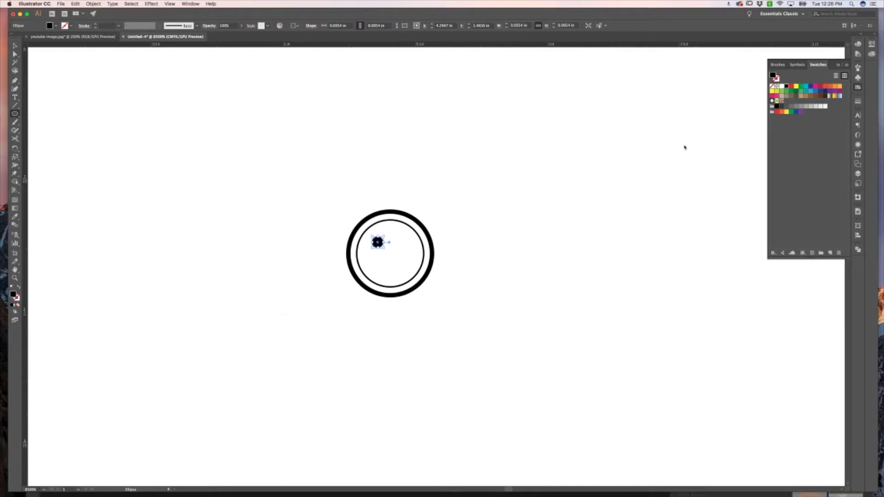
{"action": "left_click", "coordinate": [490, 239]}
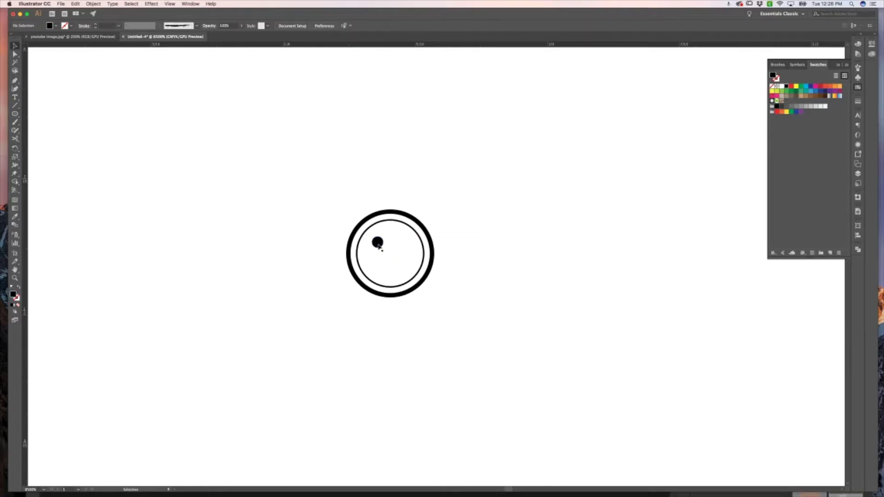
Duplicate the hole into a two-by-two grid of four and group them
{"action": "left_click_drag", "start_coordinate": [377, 245], "coordinate": [399, 246]}
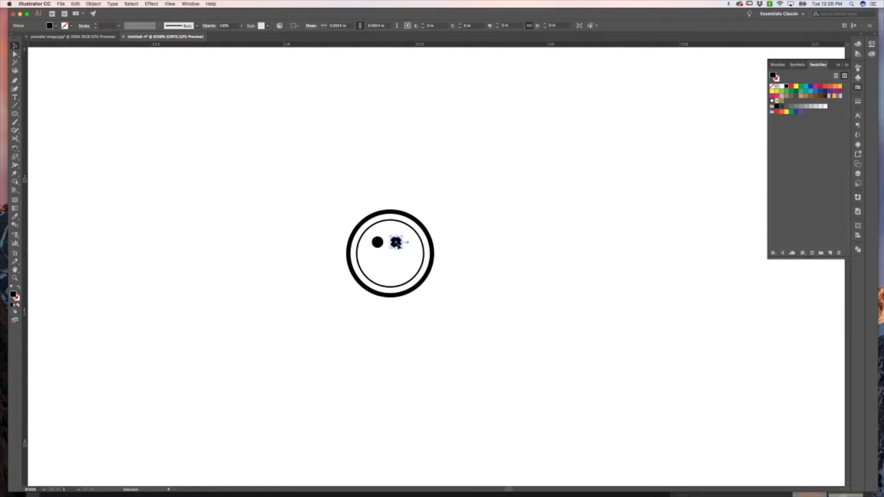
{"action": "left_click", "coordinate": [502, 238]}
{"action": "left_click", "coordinate": [397, 243]}
{"action": "left_click", "coordinate": [378, 242], "text": "shift"}
{"action": "left_click_drag", "start_coordinate": [397, 243], "coordinate": [398, 259]}
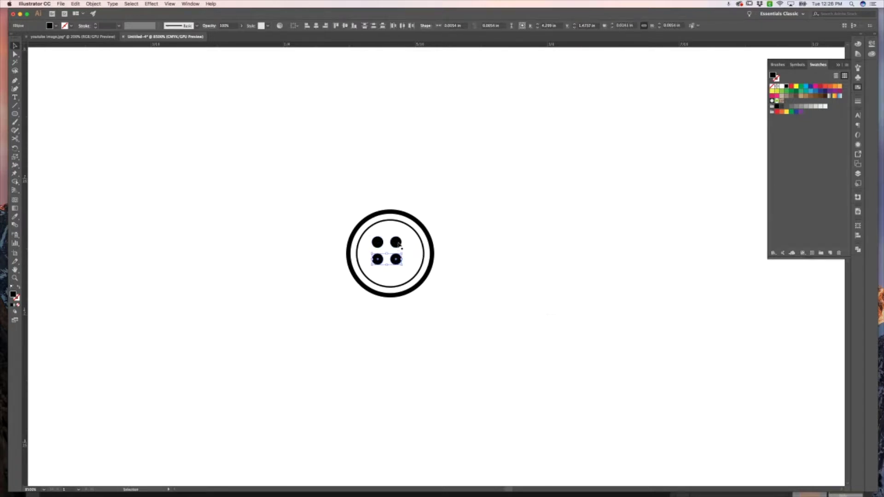
{"action": "left_click", "coordinate": [396, 243], "text": "shift"}
{"action": "left_click", "coordinate": [377, 243], "text": "shift"}
{"action": "right_click", "coordinate": [380, 245]}
{"action": "left_click", "coordinate": [406, 288]}
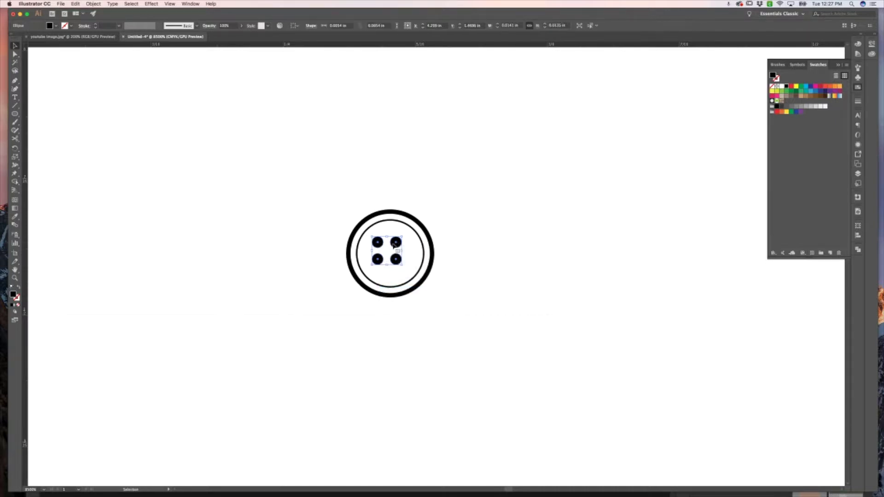
{"action": "left_click_drag", "start_coordinate": [472, 285], "coordinate": [376, 232]}
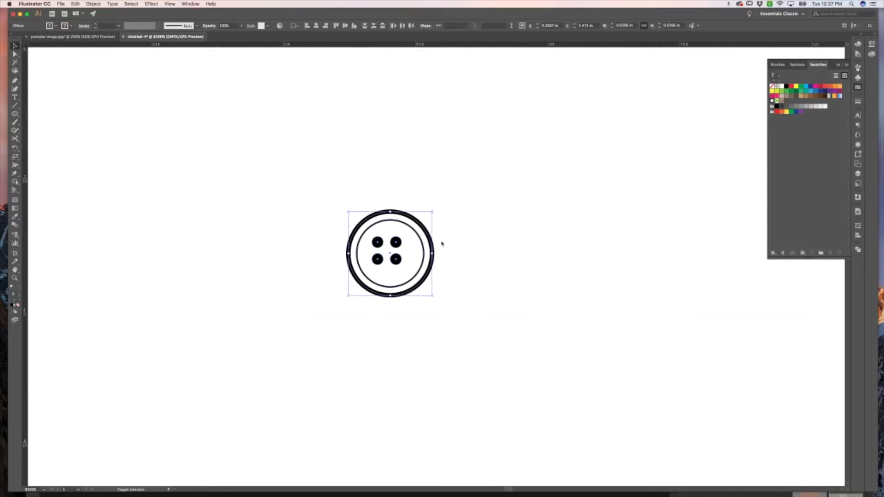
In isolation mode, move the right pair of holes right and the bottom pair down
{"action": "left_click", "coordinate": [479, 252]}
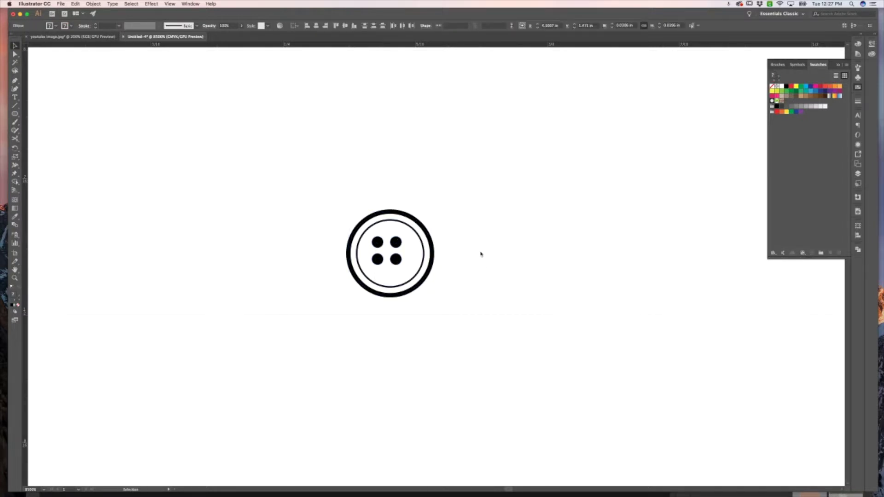
{"action": "double_click", "coordinate": [397, 243]}
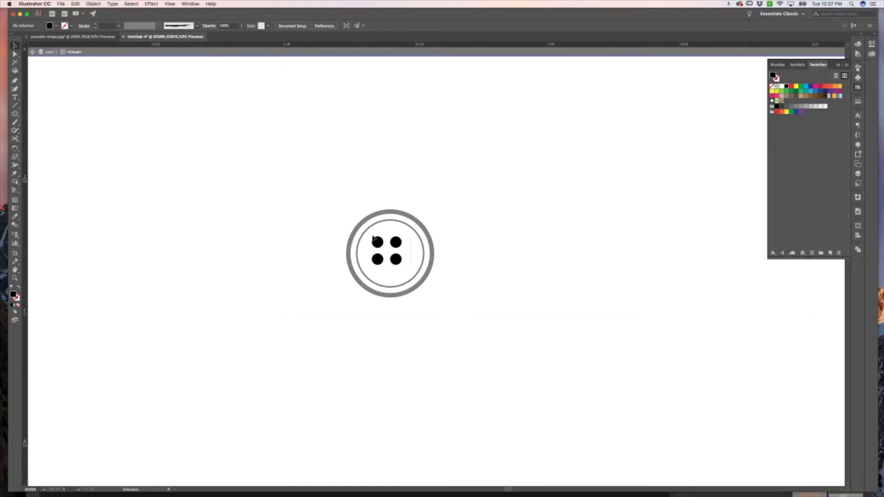
{"action": "mouse_move", "coordinate": [373, 251]}
{"action": "left_mouse_down"}
{"action": "mouse_move", "coordinate": [399, 266]}
{"action": "mouse_move", "coordinate": [392, 234]}
{"action": "mouse_move", "coordinate": [407, 245]}
{"action": "mouse_move", "coordinate": [377, 268]}
{"action": "left_mouse_up"}
{"action": "left_click", "coordinate": [416, 248]}
{"action": "left_click", "coordinate": [367, 242]}
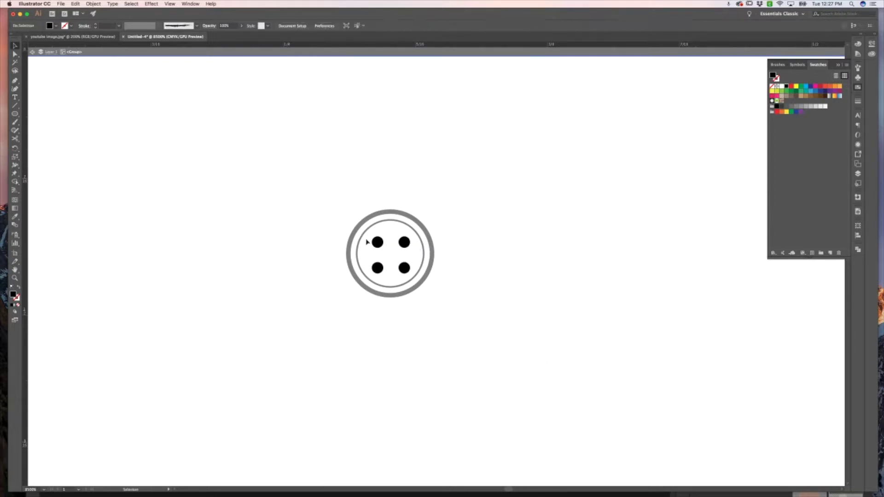
{"action": "left_click_drag", "start_coordinate": [368, 233], "coordinate": [415, 275]}
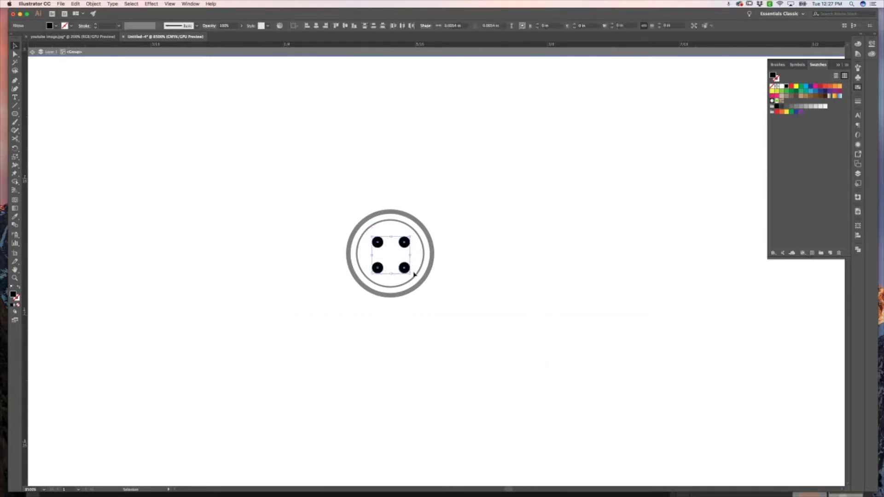
{"action": "left_click", "coordinate": [457, 269]}
{"action": "double_click", "coordinate": [457, 265]}
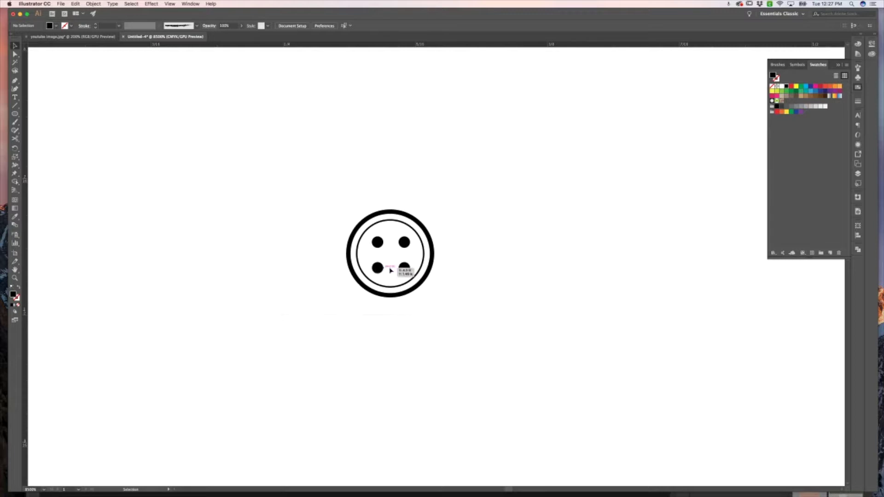
Centre the hole group within the circles horizontally and vertically
{"action": "left_click_drag", "start_coordinate": [440, 297], "coordinate": [351, 205]}
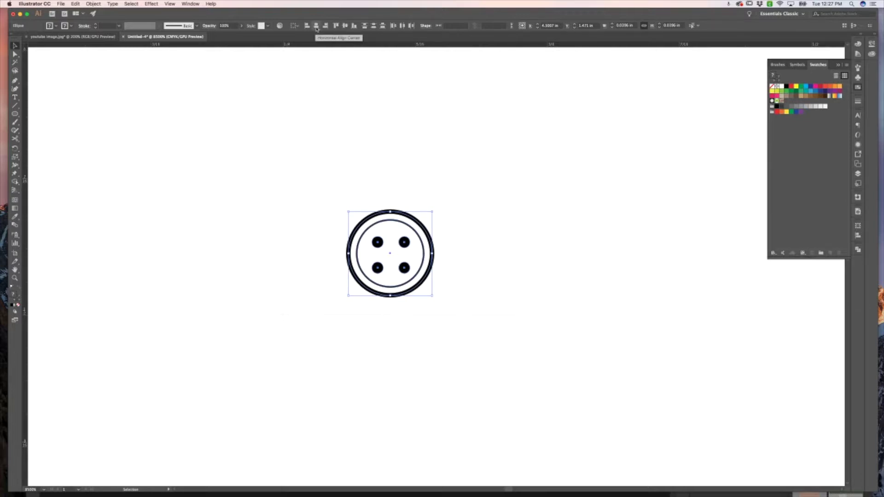
{"action": "left_click", "coordinate": [316, 28]}
{"action": "left_click", "coordinate": [348, 26]}
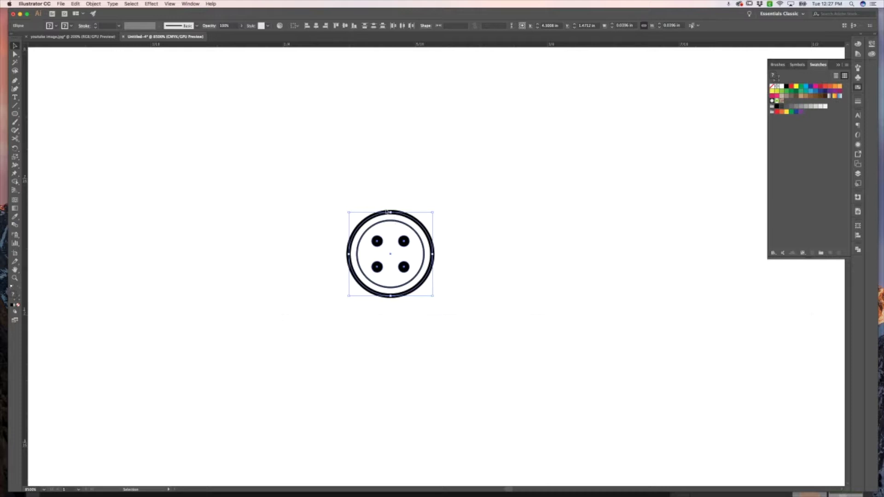
{"action": "left_click", "coordinate": [474, 255]}
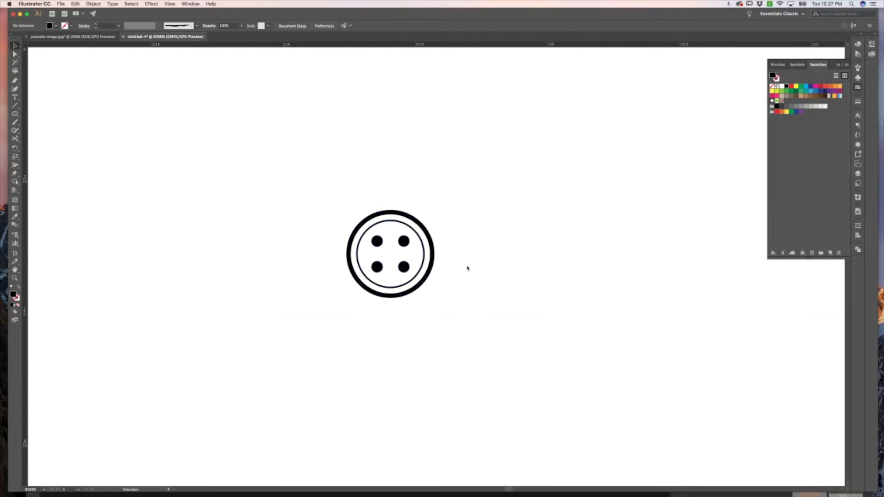
{"action": "key", "text": "super+minus"}
{"action": "key", "text": "z"}
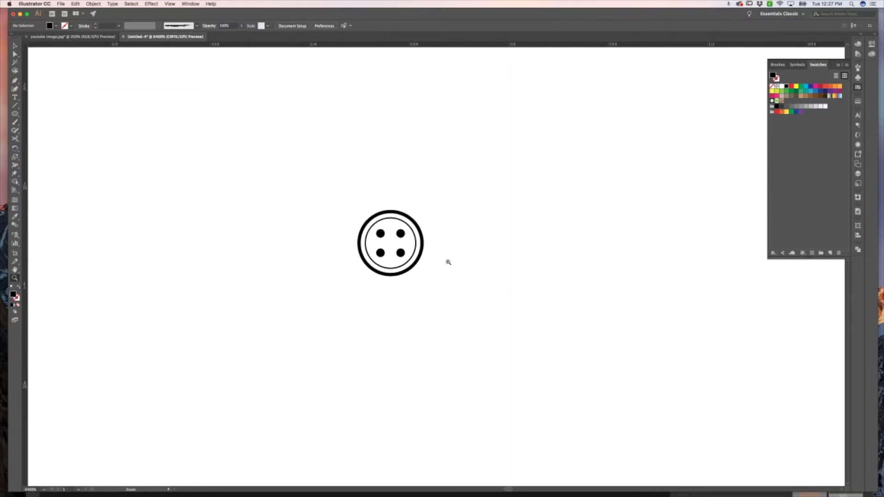
Show the Symbols panel instead of swatches and glance through the Window menu
{"action": "key", "text": "v"}
{"action": "scroll", "coordinate": [459, 262], "scroll_direction": "down", "scroll_amount": 2}
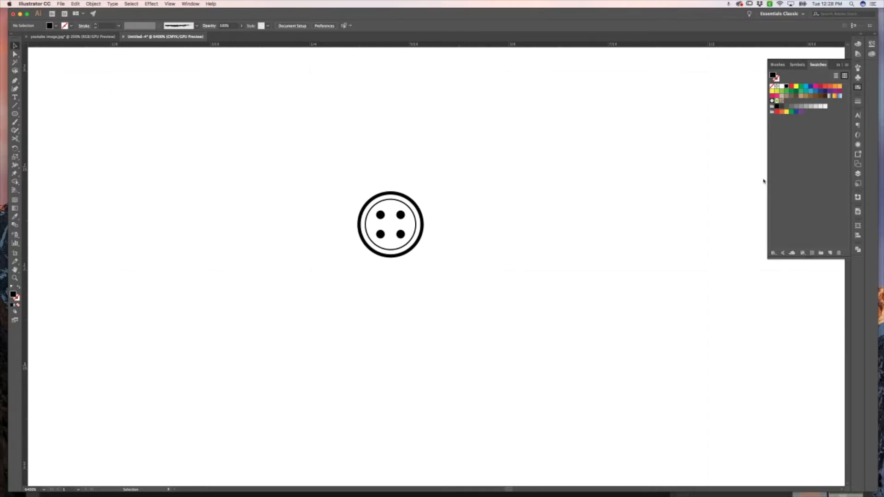
{"action": "left_click", "coordinate": [858, 77]}
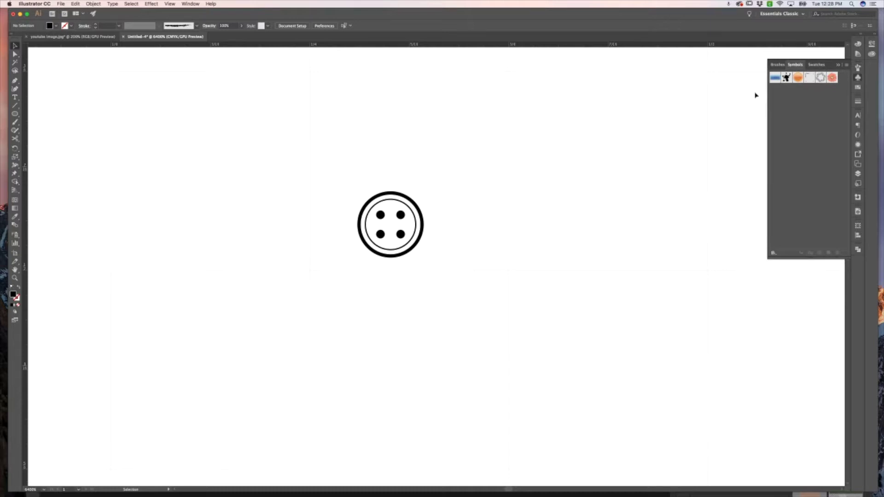
{"action": "left_click", "coordinate": [196, 4]}
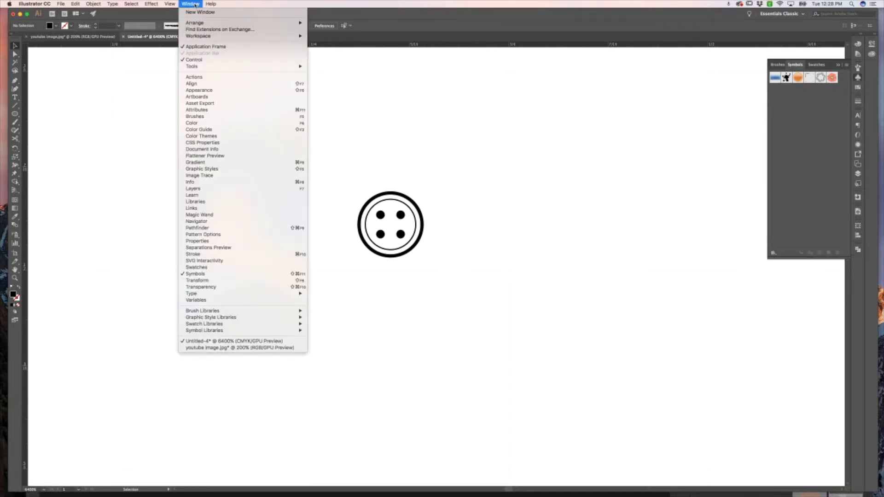
{"action": "left_click", "coordinate": [510, 247]}
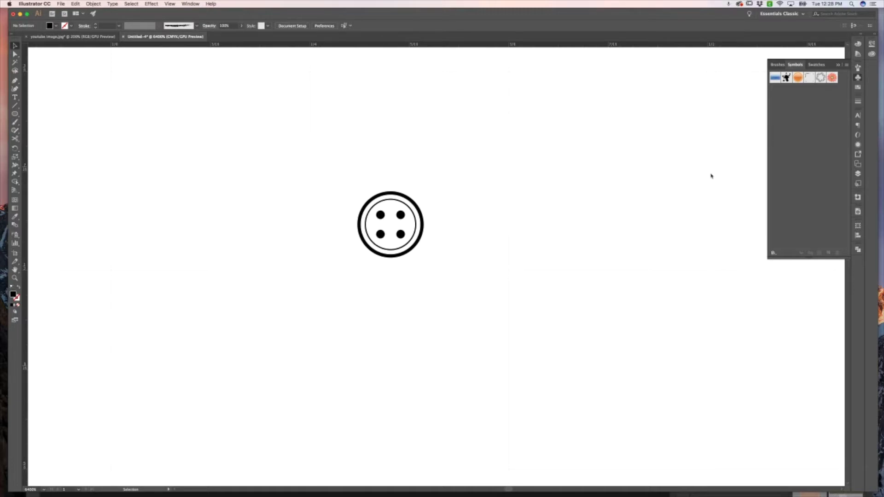
{"action": "left_click_drag", "start_coordinate": [480, 281], "coordinate": [328, 183]}
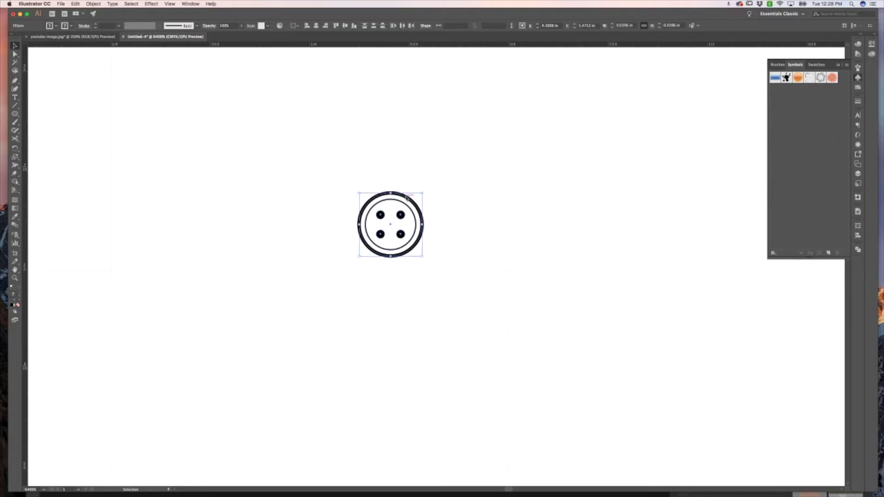
Convert the whole button into a new static symbol with Graphic export type
{"action": "left_click_drag", "start_coordinate": [414, 203], "coordinate": [796, 168]}
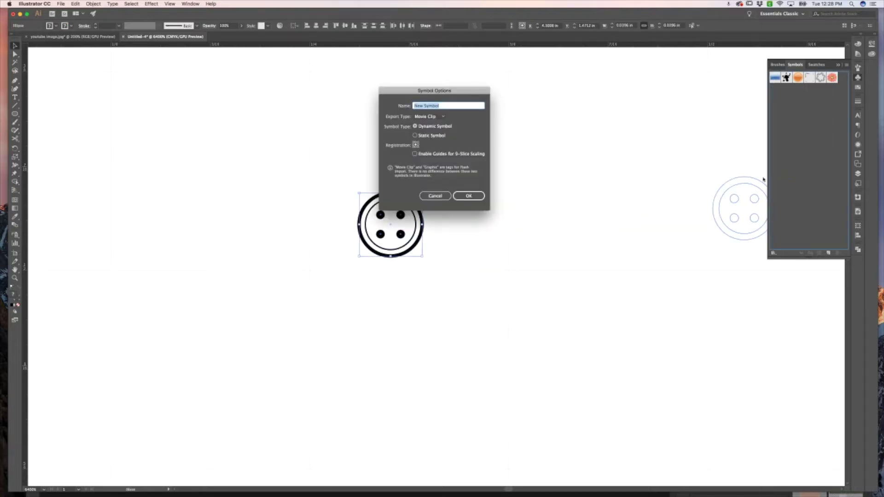
{"action": "left_click", "coordinate": [446, 201]}
{"action": "left_click", "coordinate": [556, 214]}
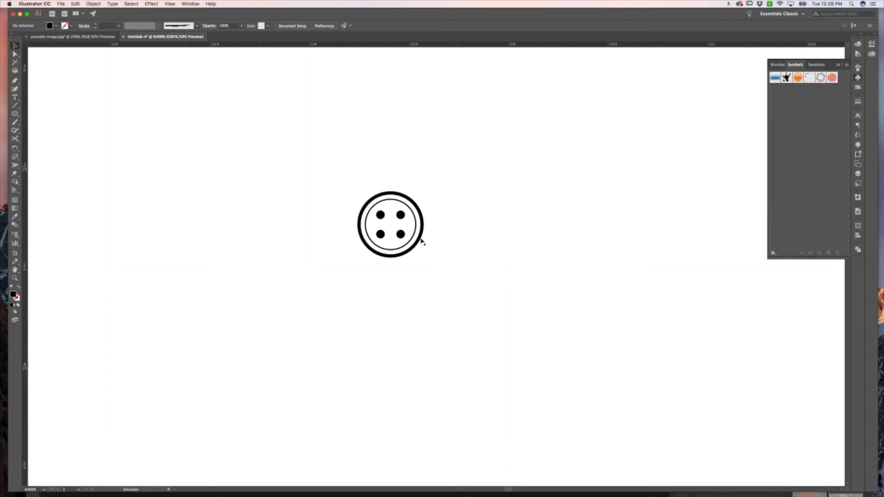
{"action": "left_click_drag", "start_coordinate": [454, 275], "coordinate": [356, 189]}
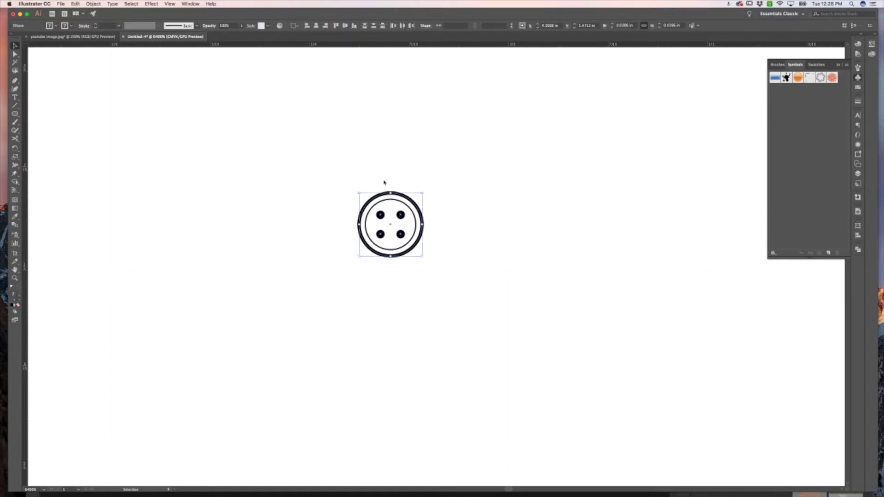
{"action": "left_click", "coordinate": [829, 254]}
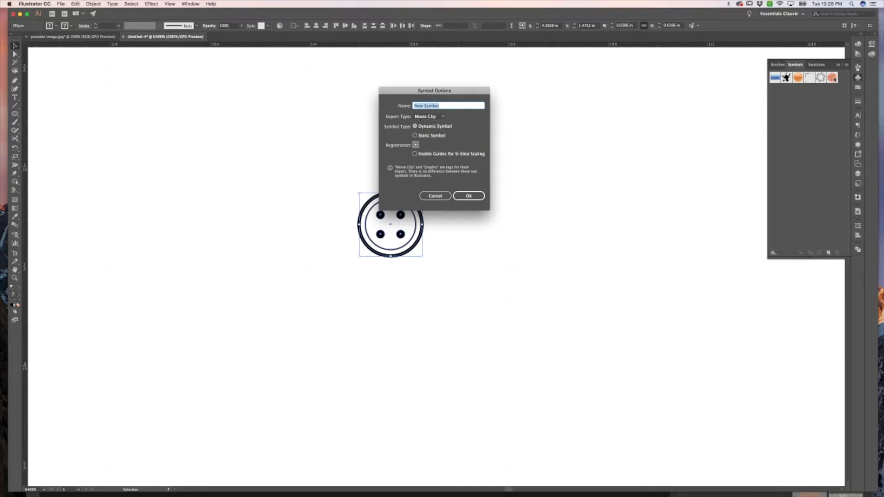
{"action": "left_click", "coordinate": [443, 118]}
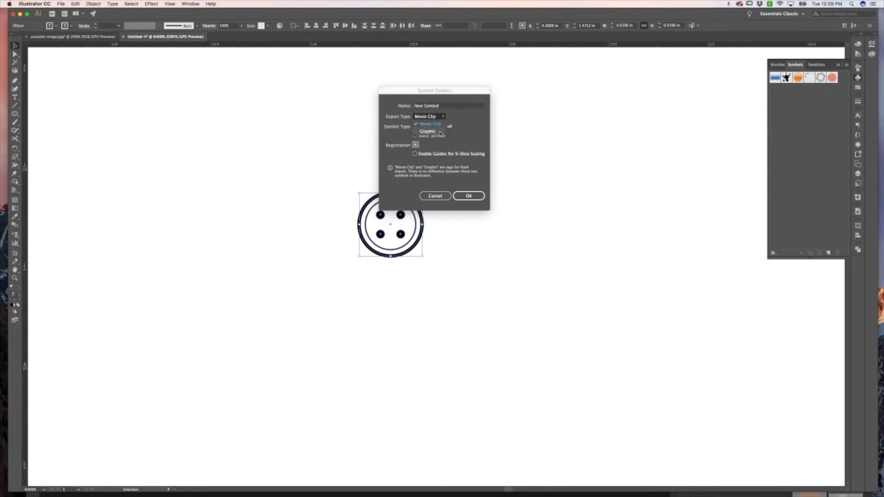
{"action": "left_click", "coordinate": [440, 132]}
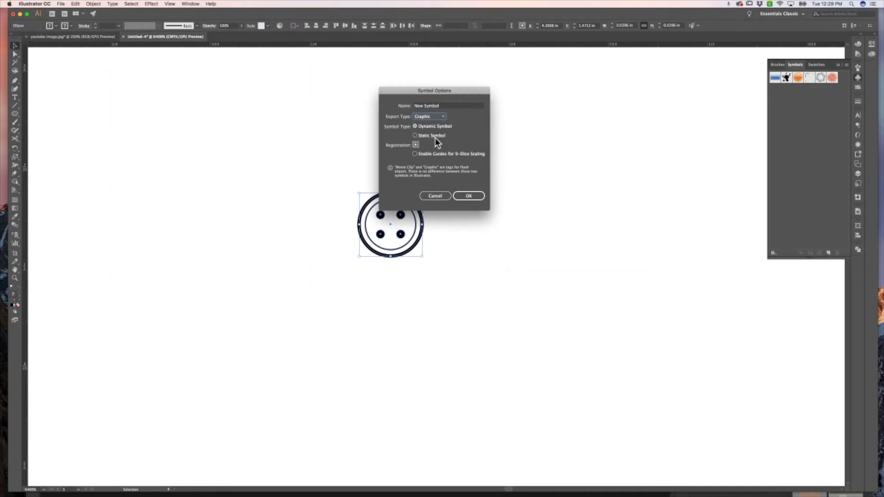
{"action": "left_click", "coordinate": [415, 135]}
{"action": "left_click", "coordinate": [474, 197]}
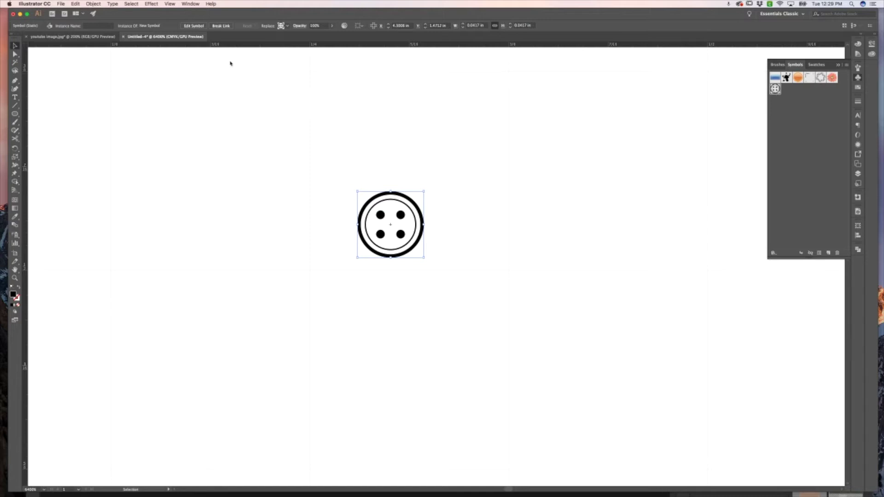
Enter editing of the button symbol's definition, triggering the all-instances warning
{"action": "left_click", "coordinate": [193, 26]}
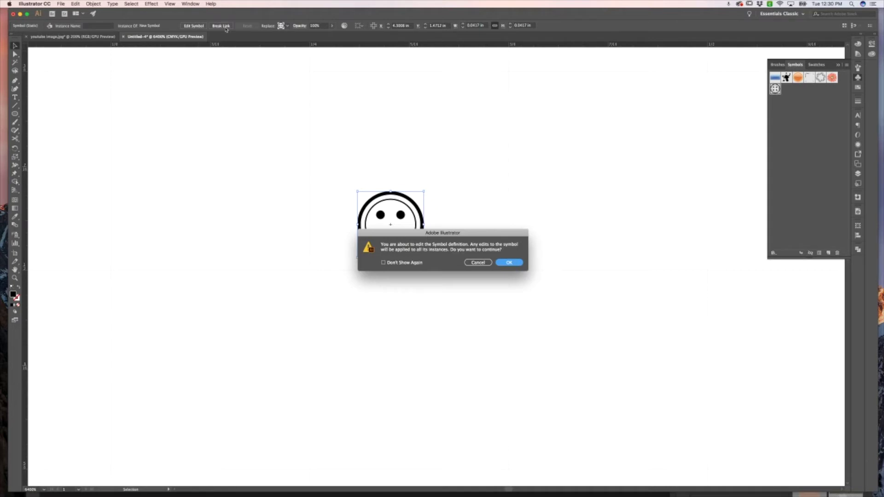
Dismiss the warning and marquee-select the entire button symbol instance
{"action": "left_click", "coordinate": [487, 264]}
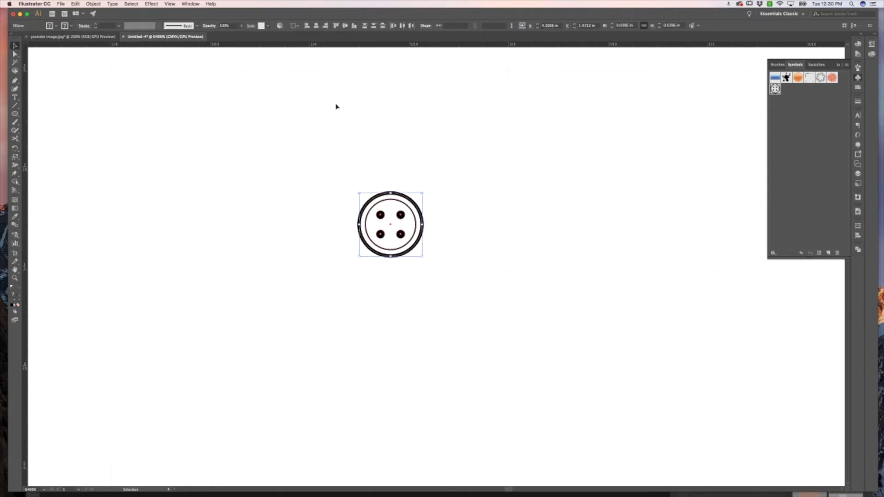
{"action": "left_click", "coordinate": [450, 201]}
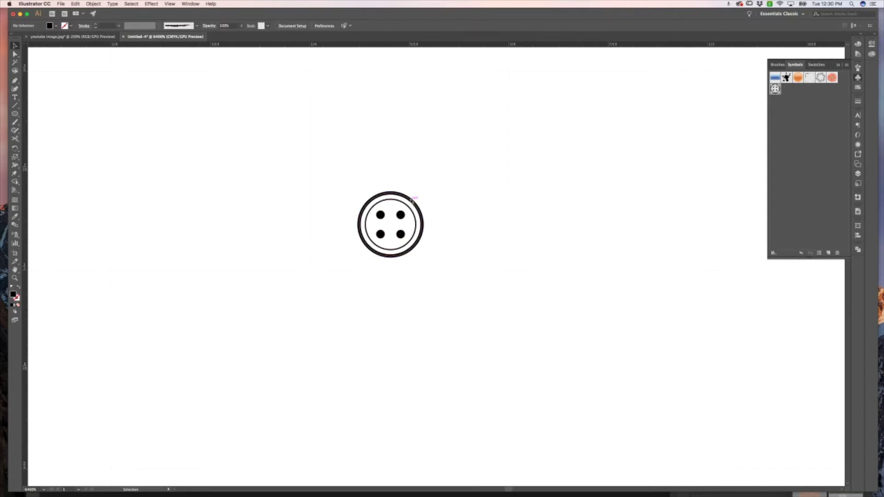
{"action": "left_click", "coordinate": [413, 201]}
{"action": "left_click", "coordinate": [457, 201]}
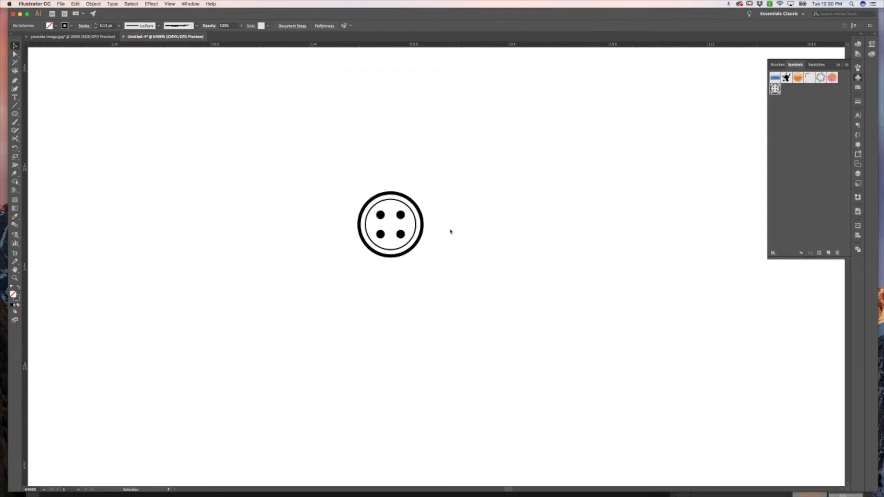
{"action": "scroll", "coordinate": [450, 231], "scroll_direction": "right", "scroll_amount": 3}
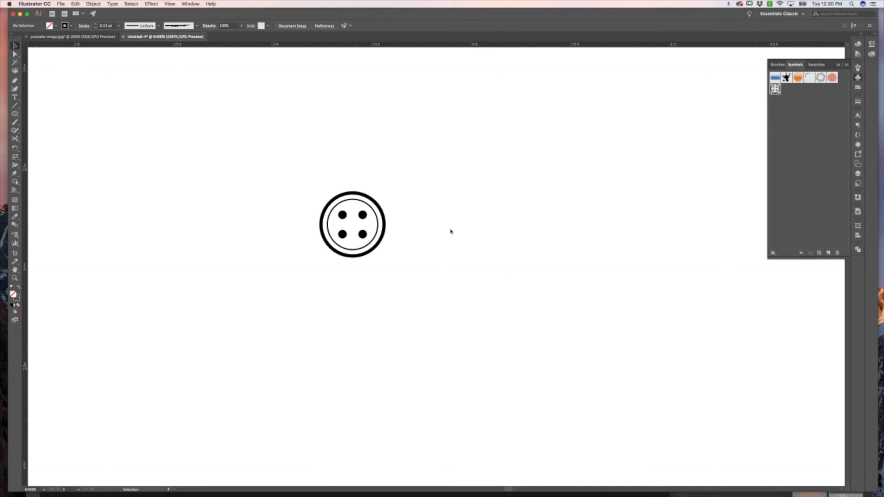
{"action": "left_click_drag", "start_coordinate": [418, 256], "coordinate": [325, 183]}
{"action": "scroll", "coordinate": [408, 204], "scroll_direction": "left", "scroll_amount": 3}
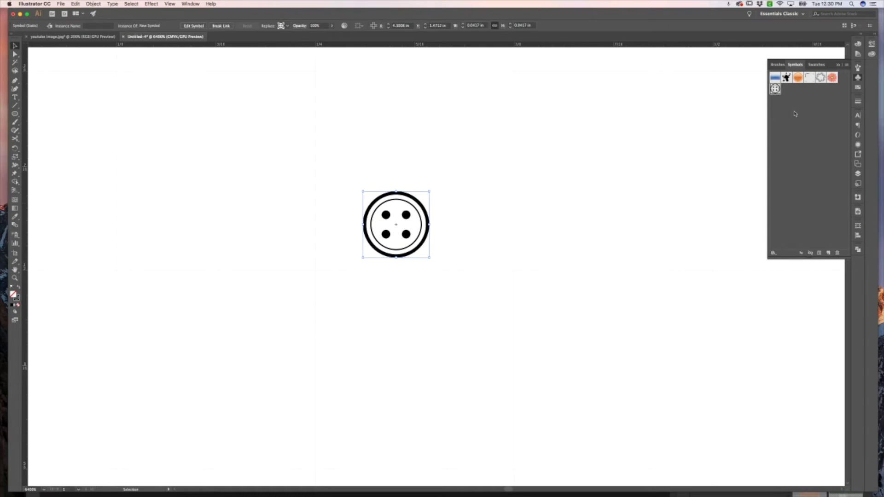
Deselect the button symbol after dismissing the Symbols panel menu
{"action": "left_click", "coordinate": [847, 65]}
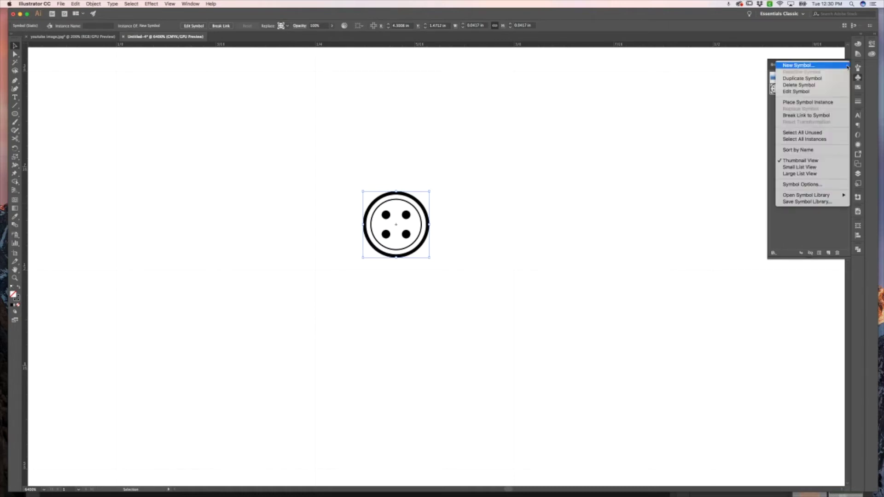
{"action": "left_click", "coordinate": [729, 68]}
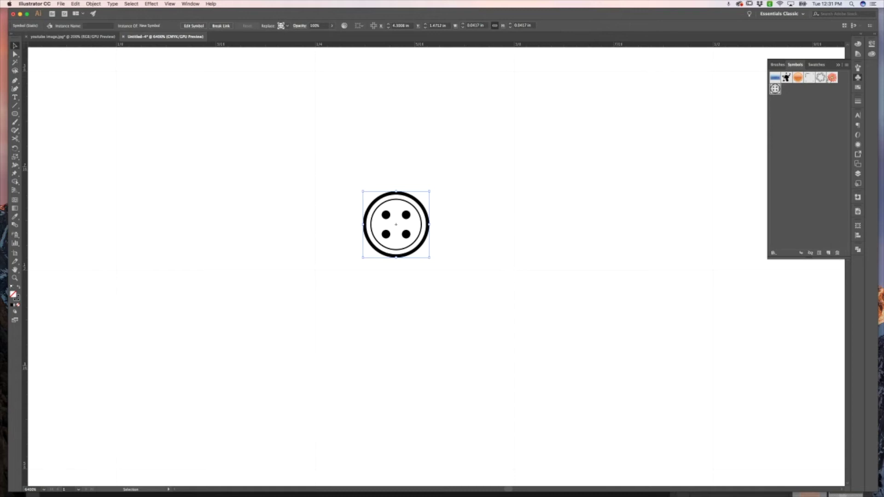
{"action": "key", "text": "super+shift+a"}
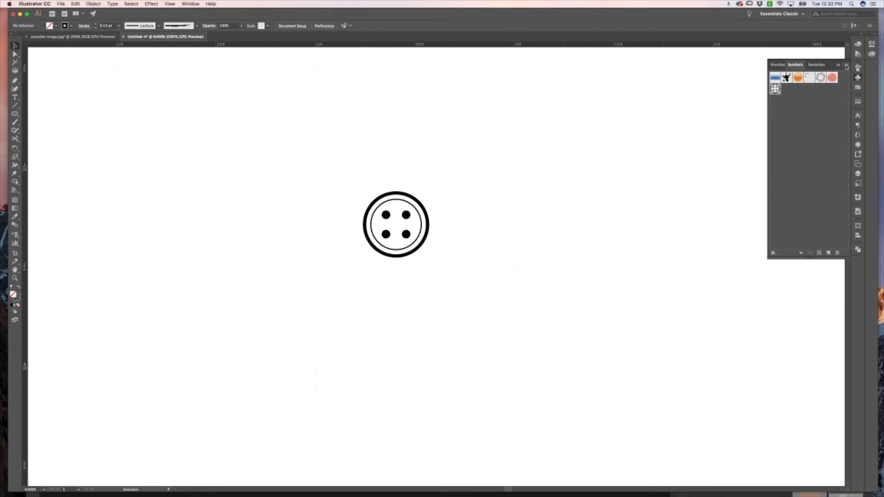
Save the symbols as 'Test Library' in the en_US Symbols folder via Save Symbol Library
{"action": "left_click", "coordinate": [846, 66]}
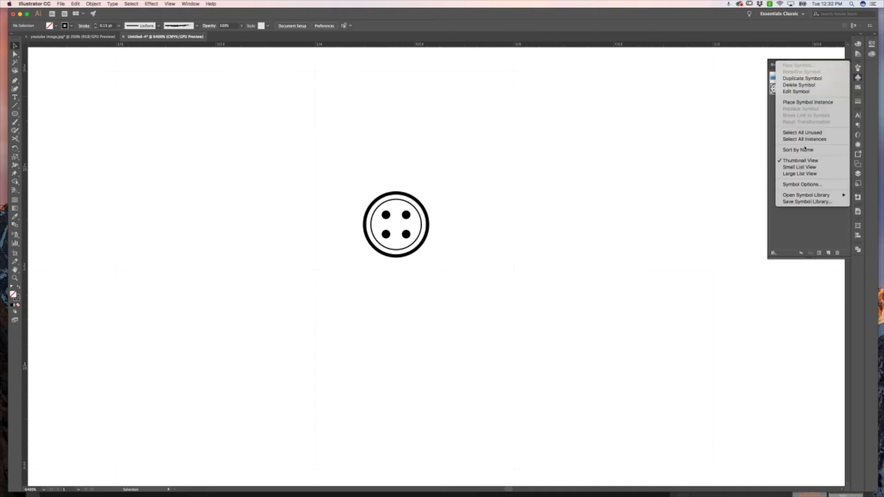
{"action": "left_click", "coordinate": [817, 202]}
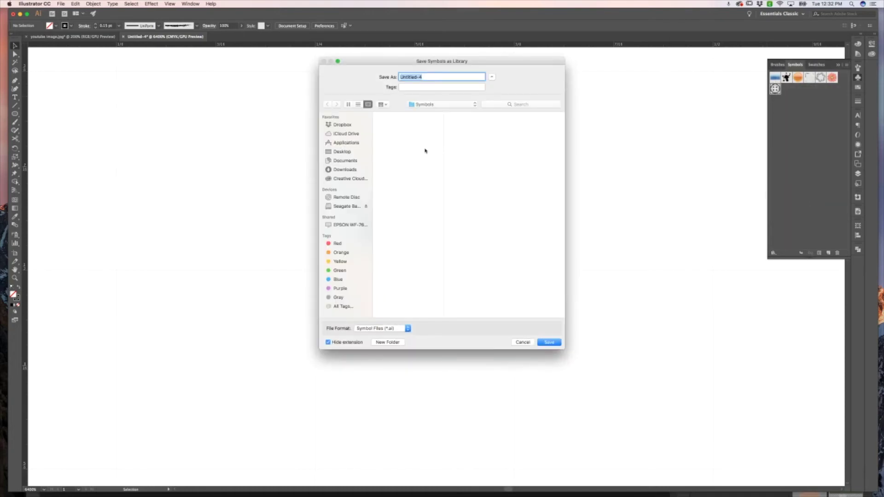
{"action": "left_click", "coordinate": [443, 105]}
{"action": "left_click", "coordinate": [439, 111]}
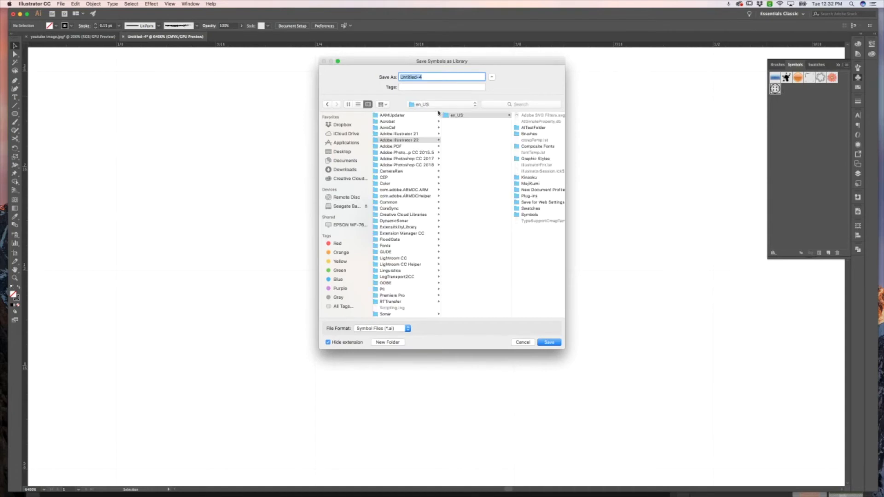
{"action": "left_click", "coordinate": [521, 215]}
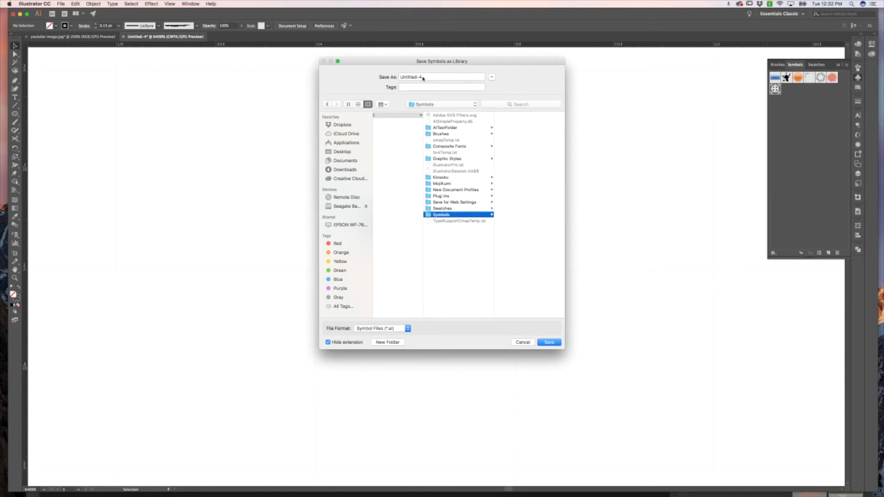
{"action": "left_click_drag", "start_coordinate": [423, 78], "coordinate": [374, 77]}
{"action": "type", "text": "T"}
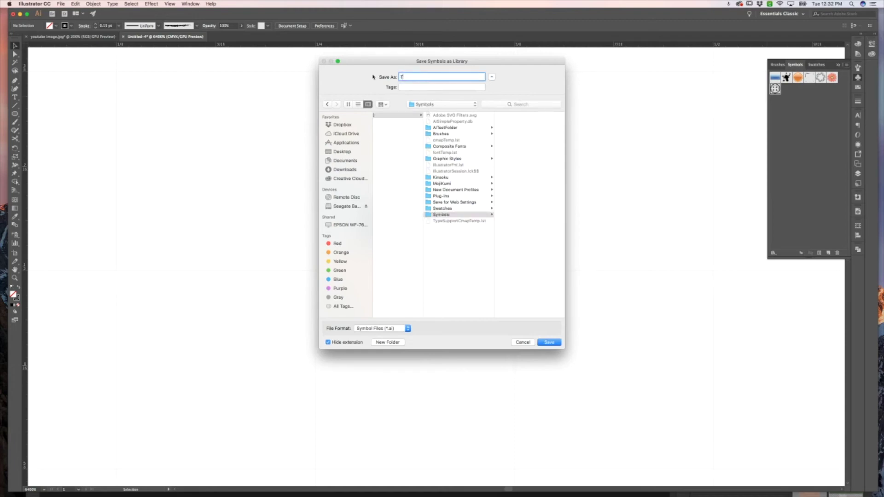
{"action": "type", "text": "est Library"}
{"action": "left_click", "coordinate": [550, 343]}
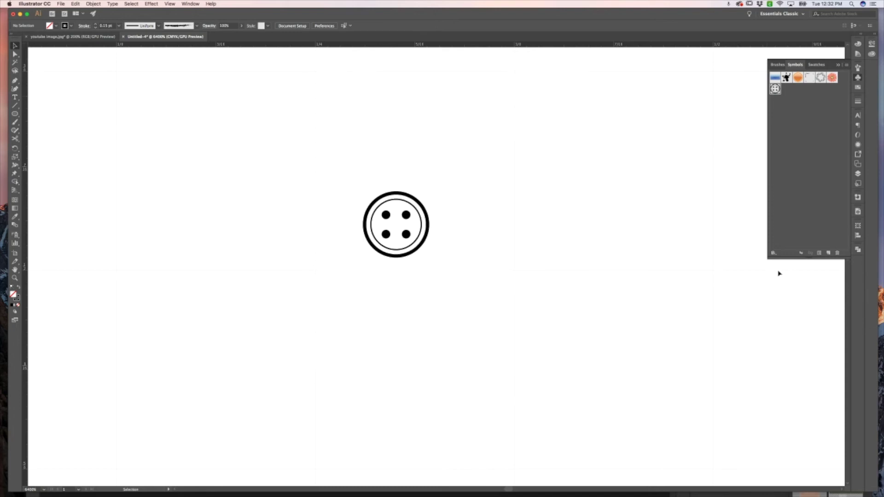
Open the User Defined > Test Library symbol library from the Symbol Libraries menu
{"action": "left_click", "coordinate": [774, 253]}
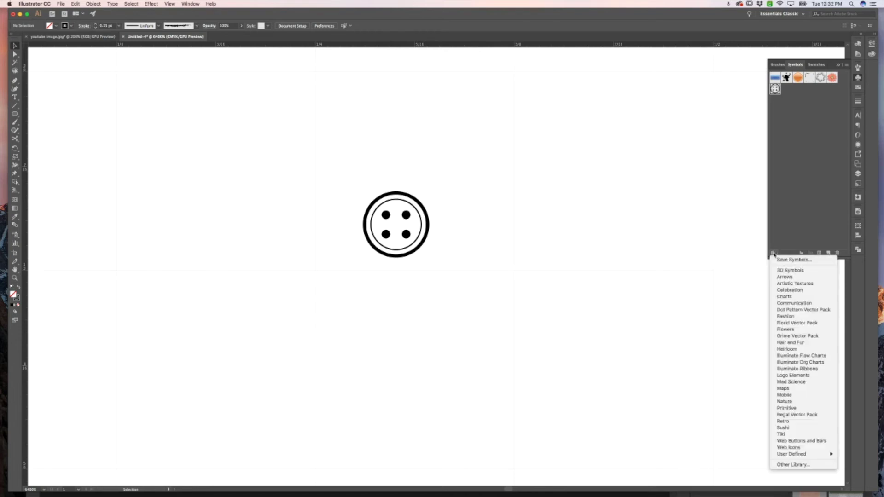
{"action": "mouse_move", "coordinate": [813, 455]}
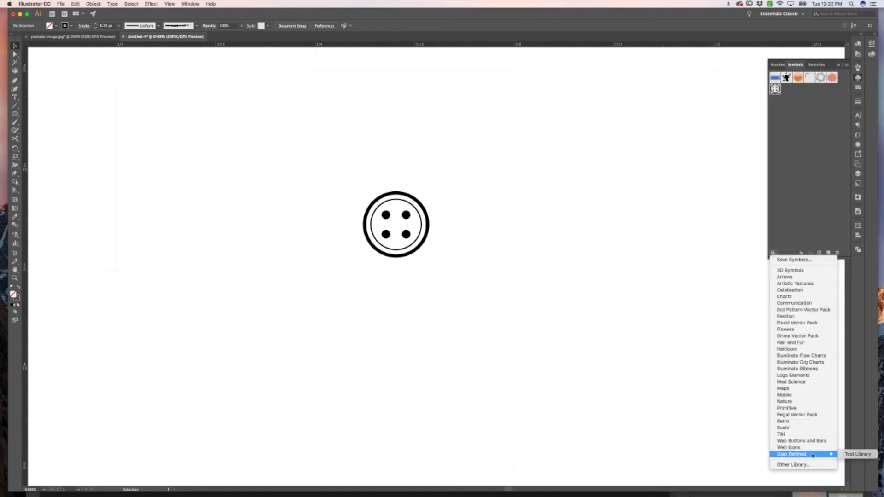
{"action": "left_click", "coordinate": [865, 455]}
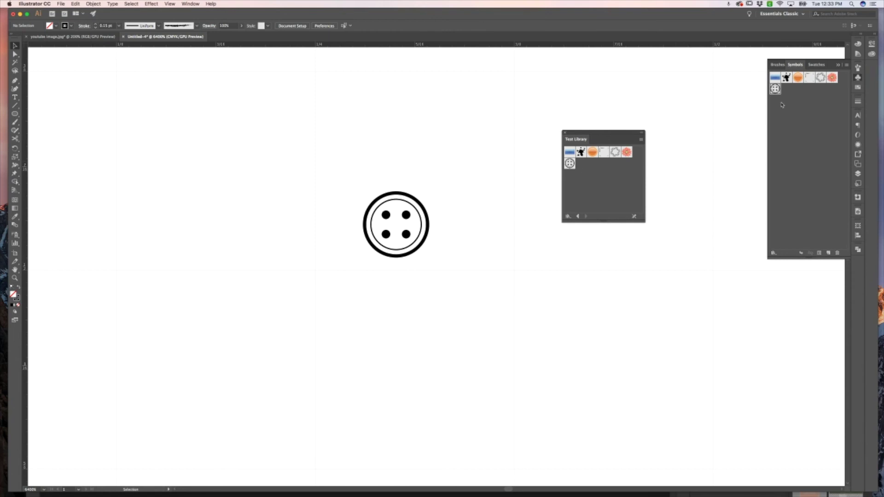
Drag a button symbol instance from Test Library onto the canvas, then zoom out to the whole artboard
{"action": "left_click_drag", "start_coordinate": [776, 89], "coordinate": [463, 160]}
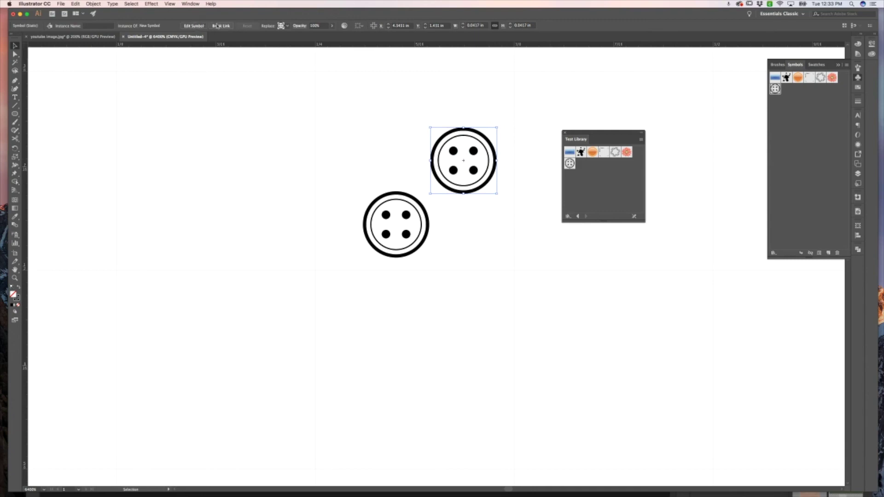
{"action": "left_click", "coordinate": [386, 126]}
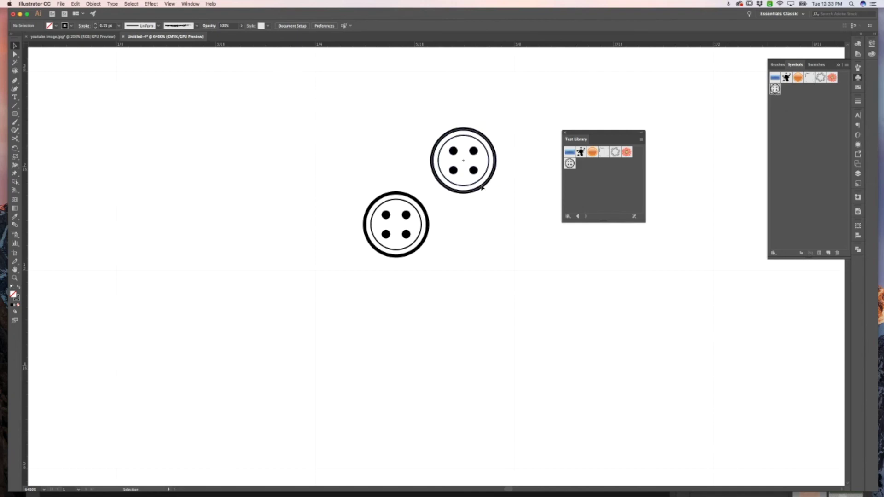
{"action": "key", "text": "z"}
{"action": "left_click", "coordinate": [479, 234], "text": "alt"}
{"action": "left_click", "coordinate": [478, 284], "text": "alt"}
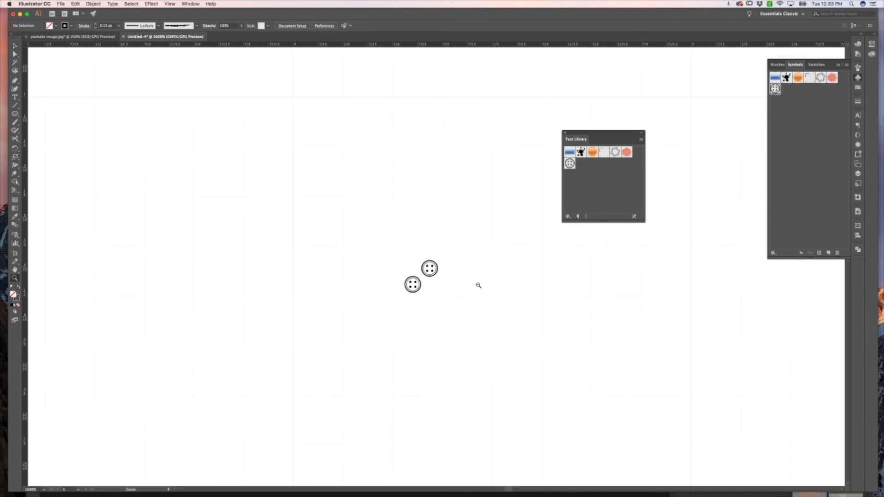
{"action": "left_click", "coordinate": [477, 284], "text": "alt"}
{"action": "left_click", "coordinate": [418, 267], "text": "alt"}
{"action": "left_click", "coordinate": [418, 268], "text": "alt"}
Scale the button instance up and move it just above the artboard centre
{"action": "key", "text": "v"}
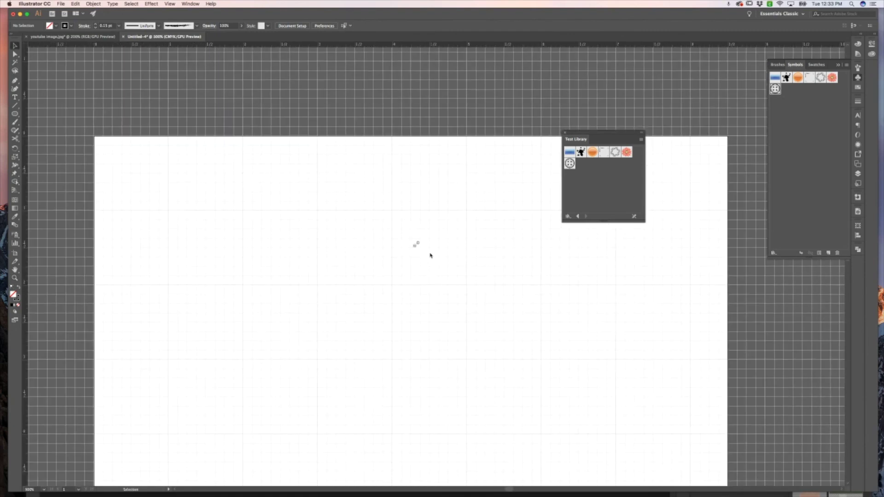
{"action": "left_click", "coordinate": [417, 244]}
{"action": "left_click_drag", "start_coordinate": [418, 245], "coordinate": [539, 327]}
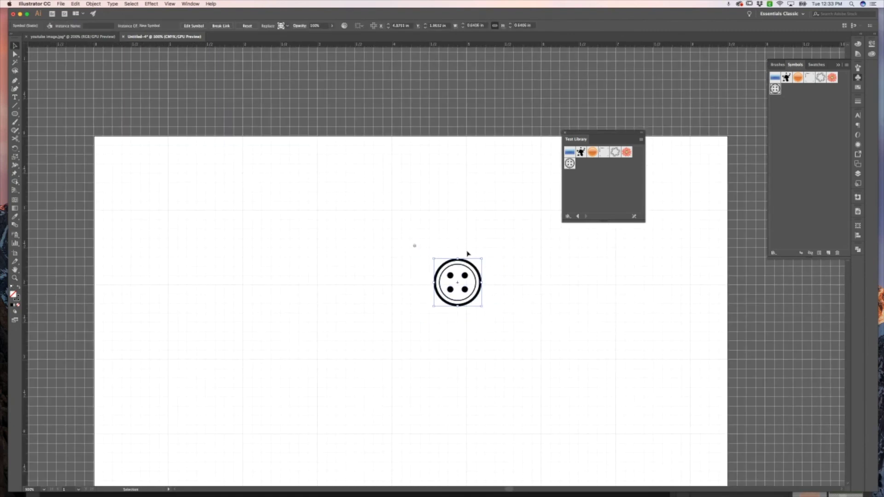
{"action": "left_click", "coordinate": [470, 257]}
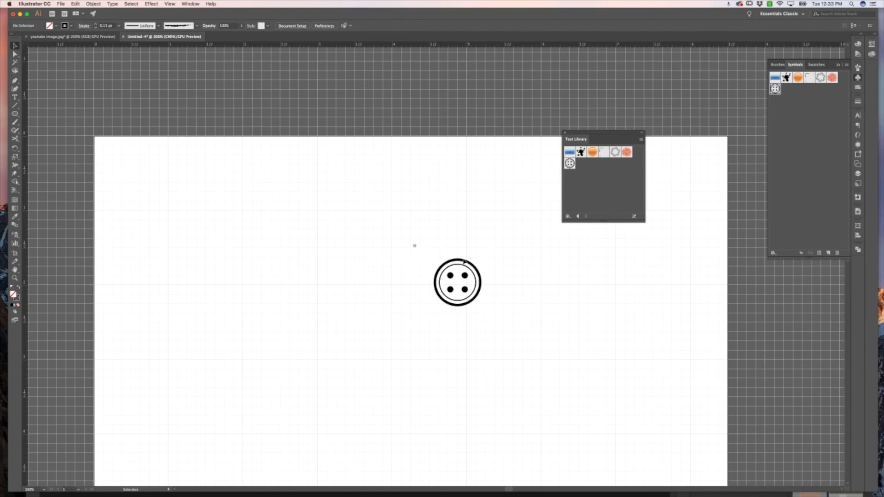
{"action": "left_click_drag", "start_coordinate": [476, 272], "coordinate": [487, 223]}
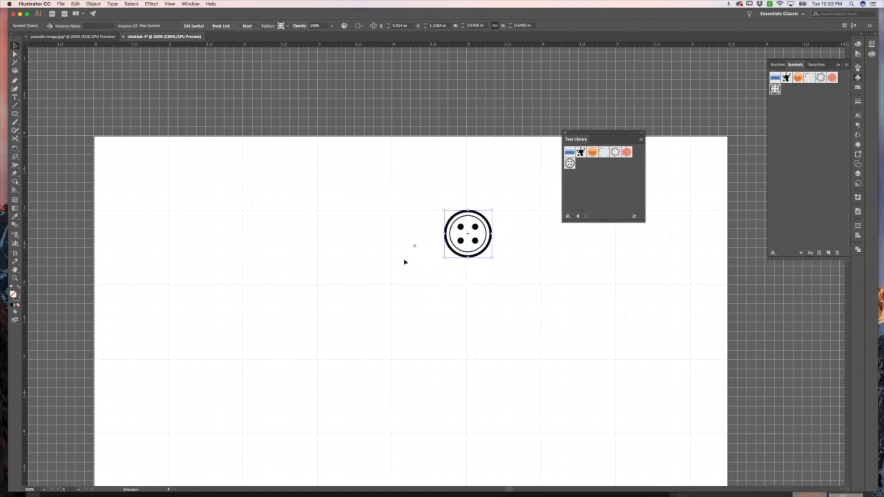
{"action": "left_click", "coordinate": [430, 213]}
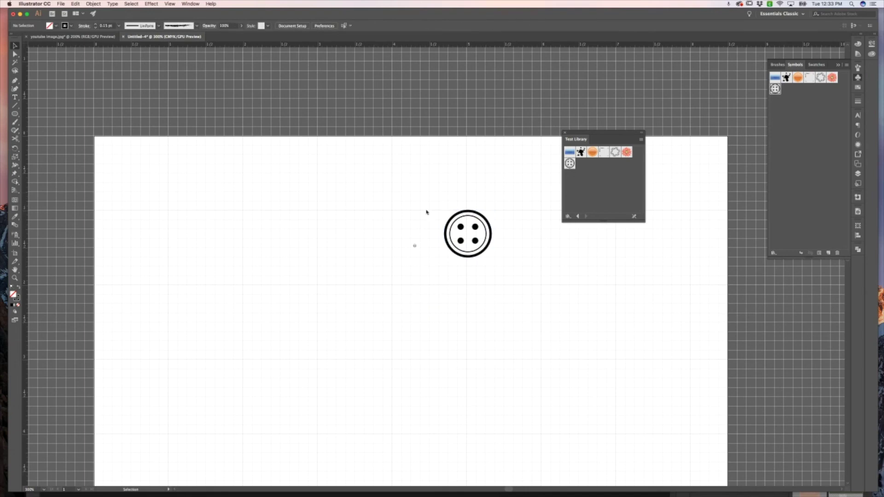